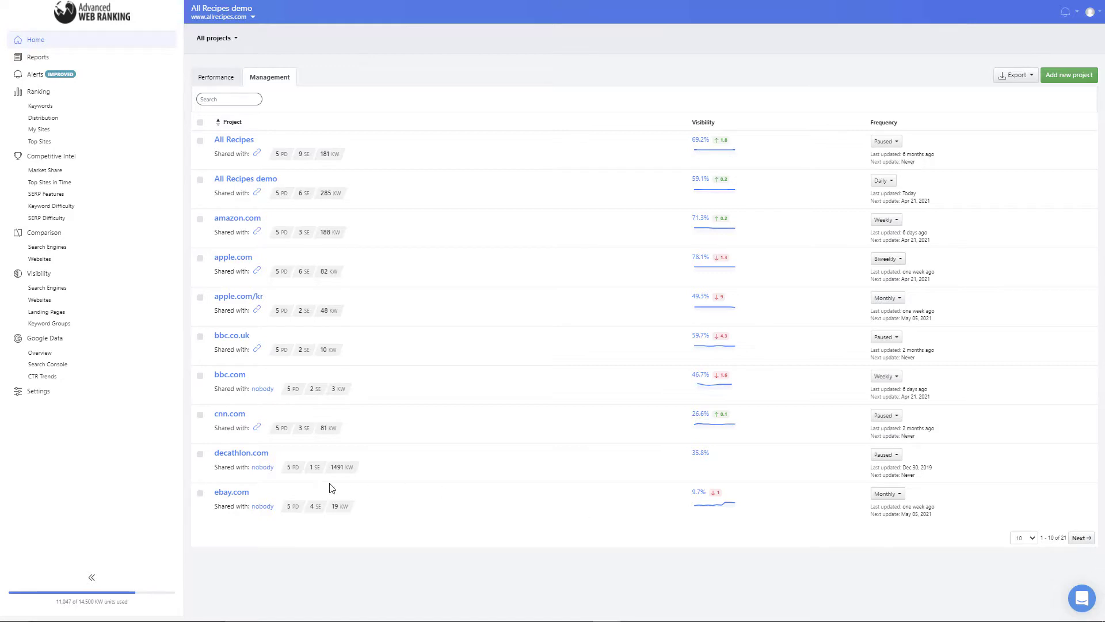
Open the CTR Trends report for the All Recipes demo project and view its list of SERP features.
{"action": "left_click", "coordinate": [53, 381]}
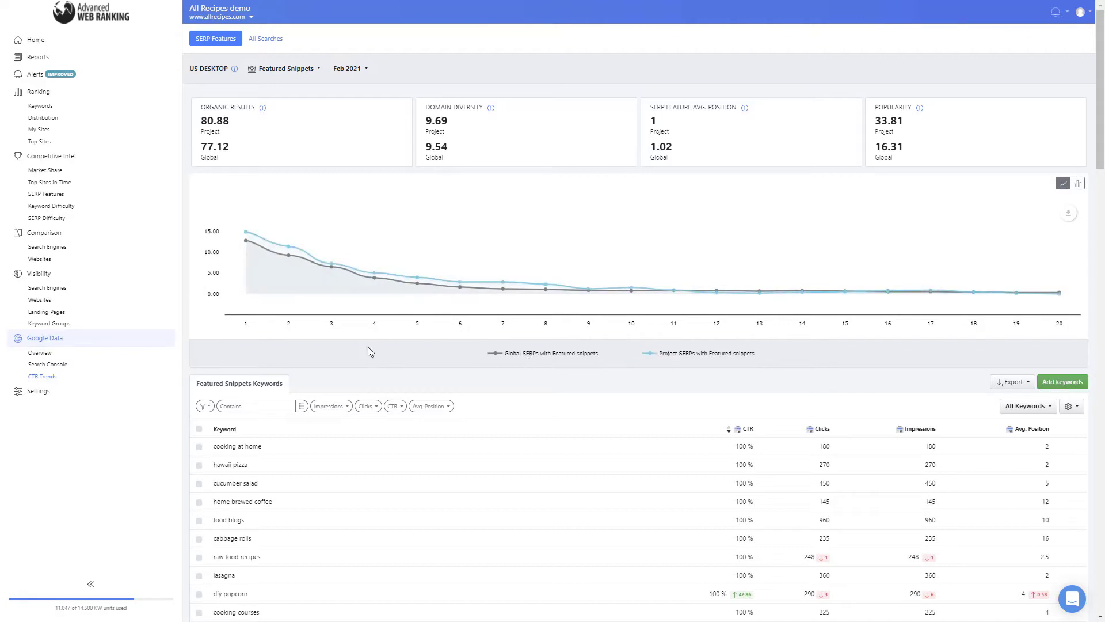
{"action": "left_click", "coordinate": [282, 67]}
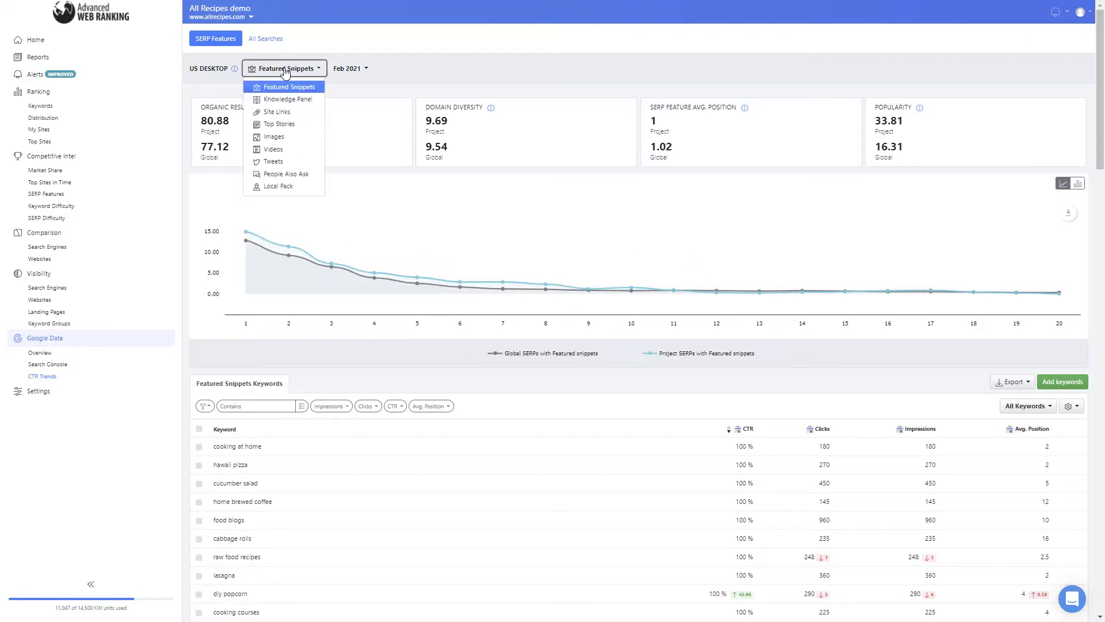
{"action": "left_click", "coordinate": [514, 58]}
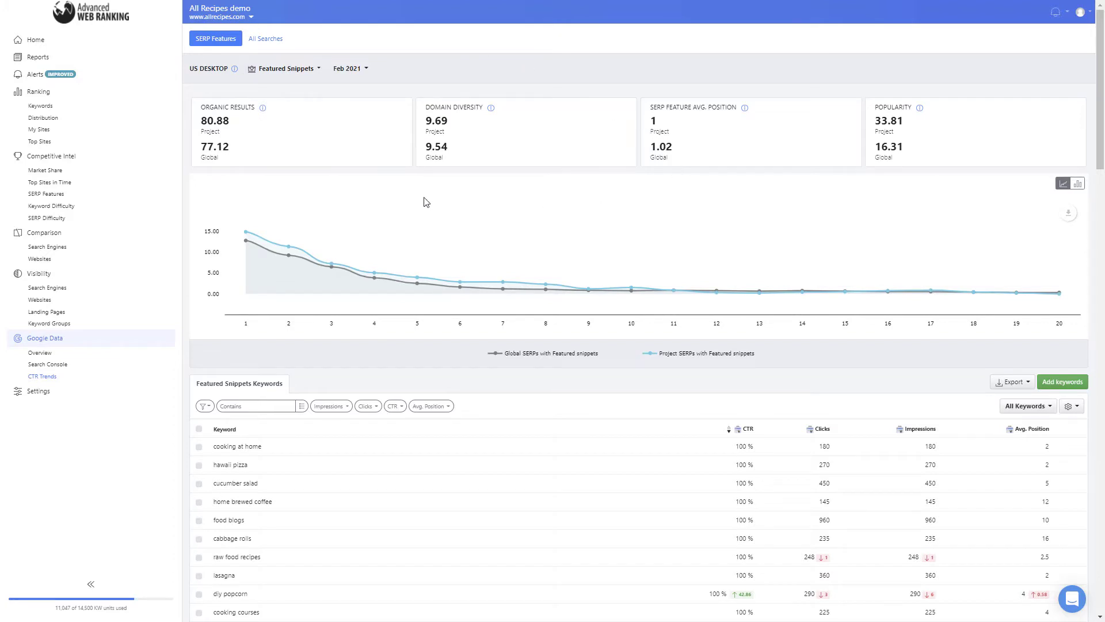
{"action": "mouse_move", "coordinate": [248, 234]}
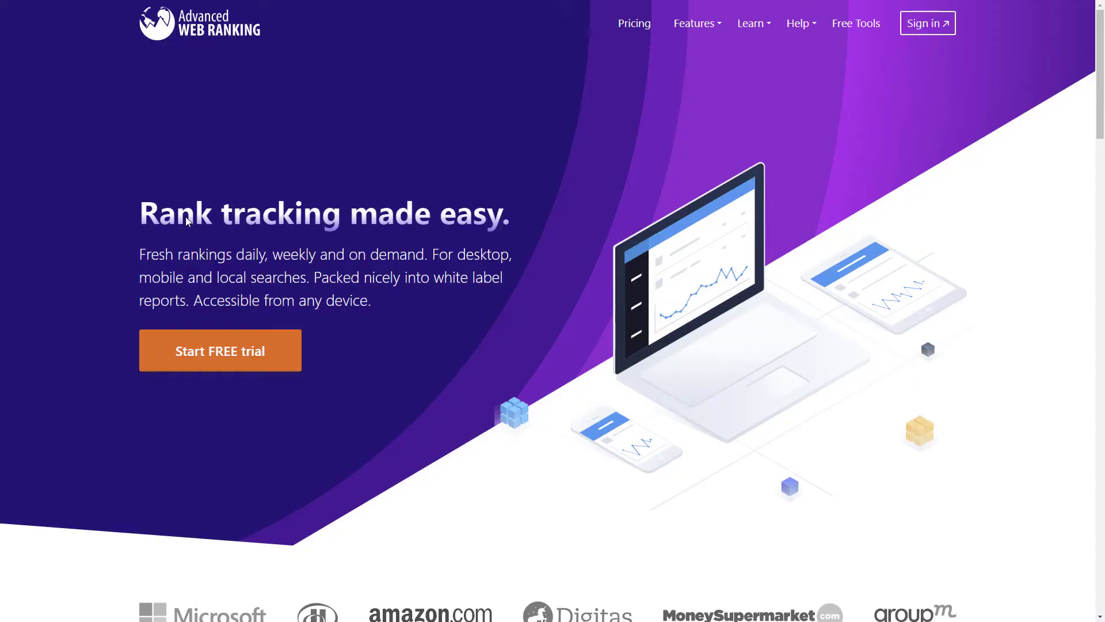
Open the free Google Organic CTR tool on the Advanced Web Ranking website and include Featured Snippets in the results.
{"action": "left_click", "coordinate": [854, 32]}
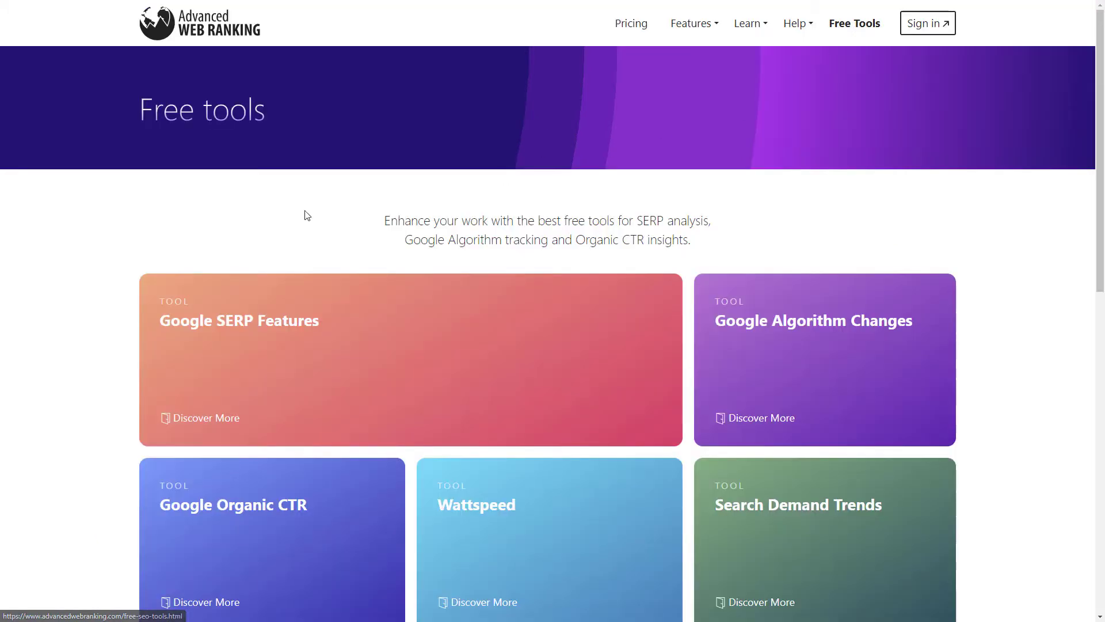
{"action": "left_click", "coordinate": [311, 511]}
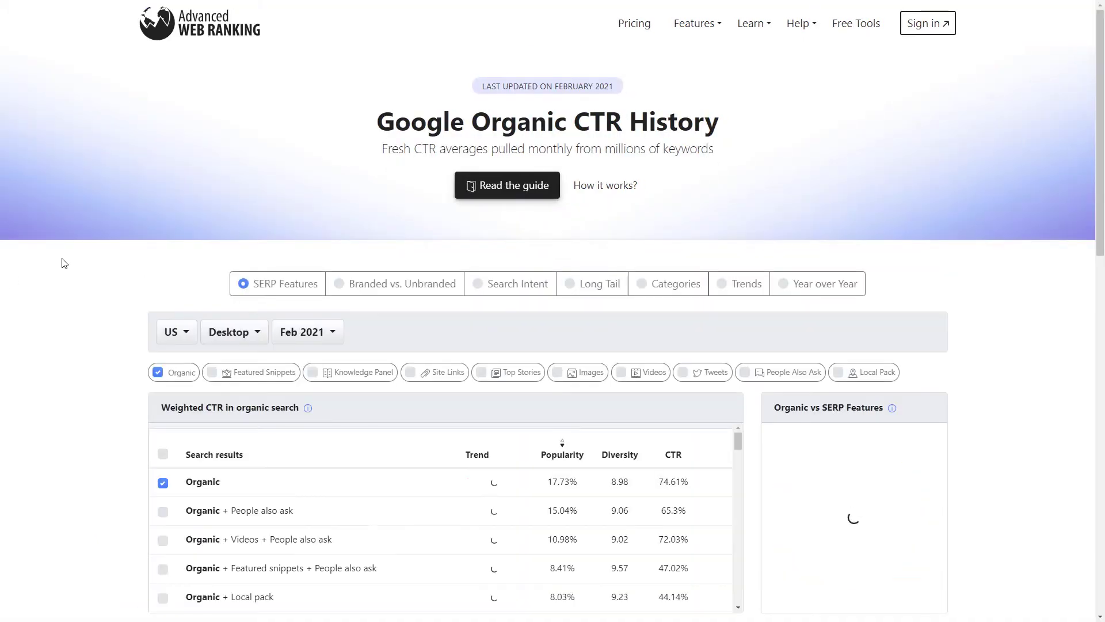
{"action": "scroll", "coordinate": [61, 261], "scroll_direction": "down", "scroll_amount": 1}
{"action": "left_click", "coordinate": [223, 318]}
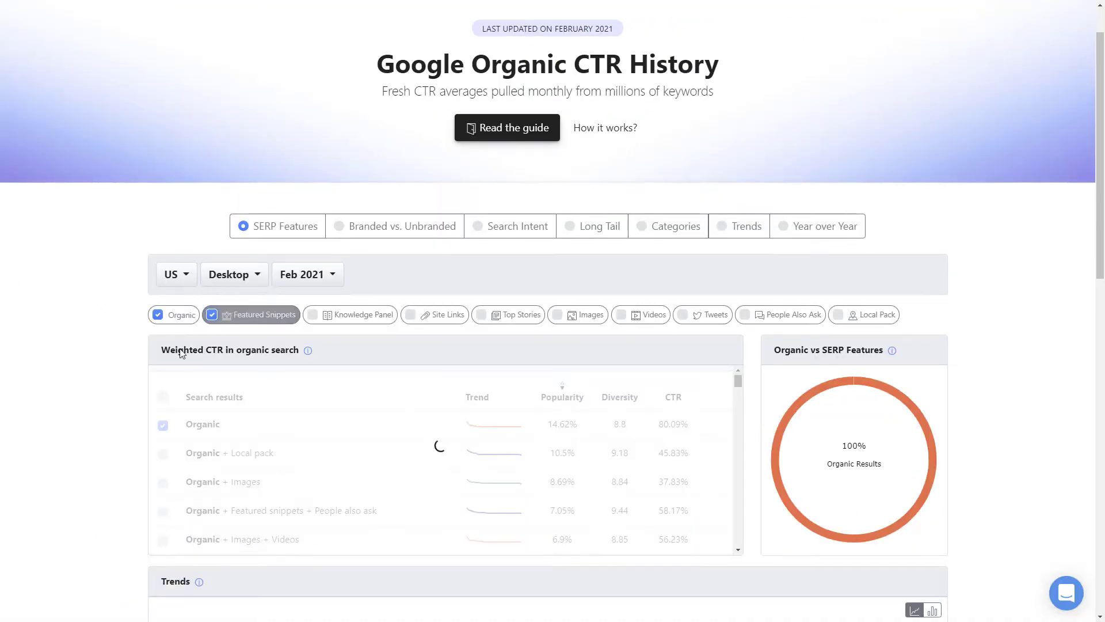
Show the Organic Aggregated curve in the Trends chart and compare both curves' CTR at the first few positions.
{"action": "scroll", "coordinate": [81, 384], "scroll_direction": "down", "scroll_amount": 5}
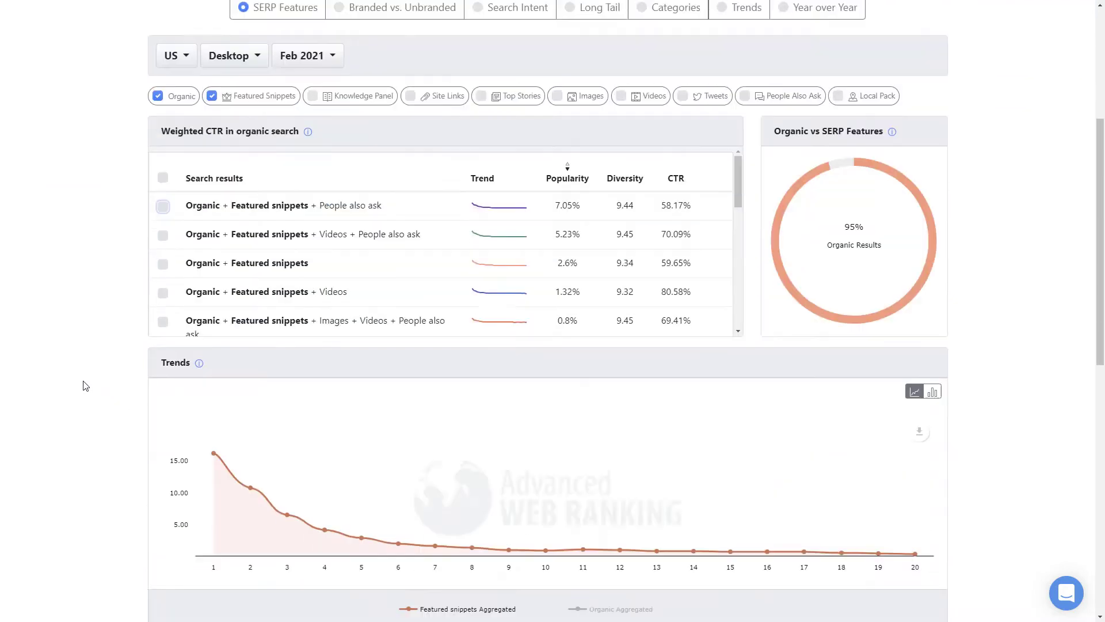
{"action": "left_click", "coordinate": [586, 539]}
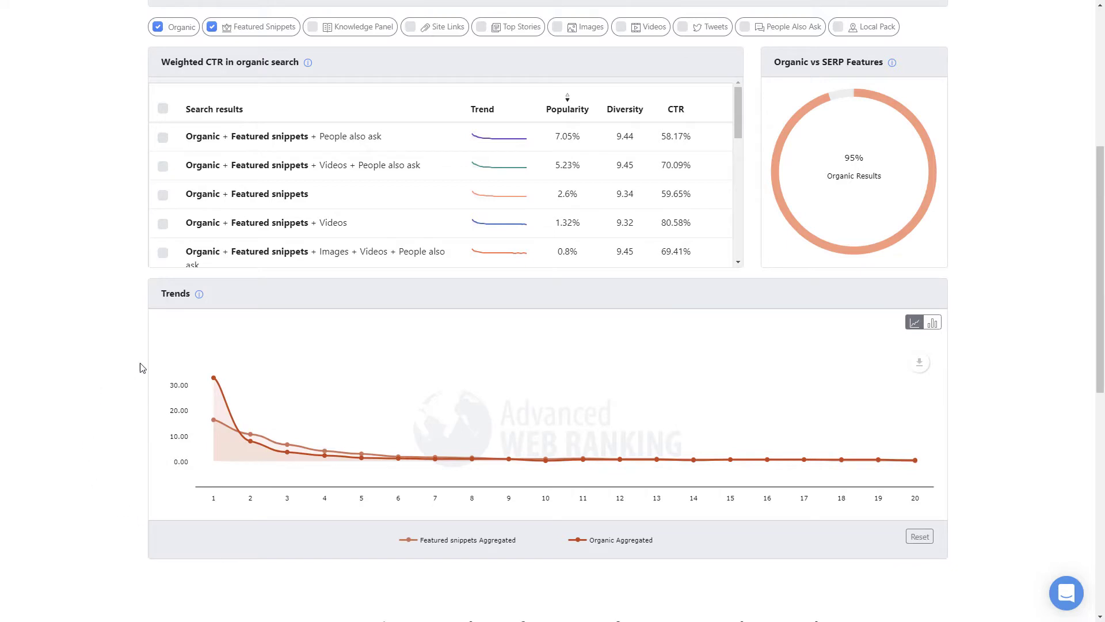
{"action": "mouse_move", "coordinate": [209, 377]}
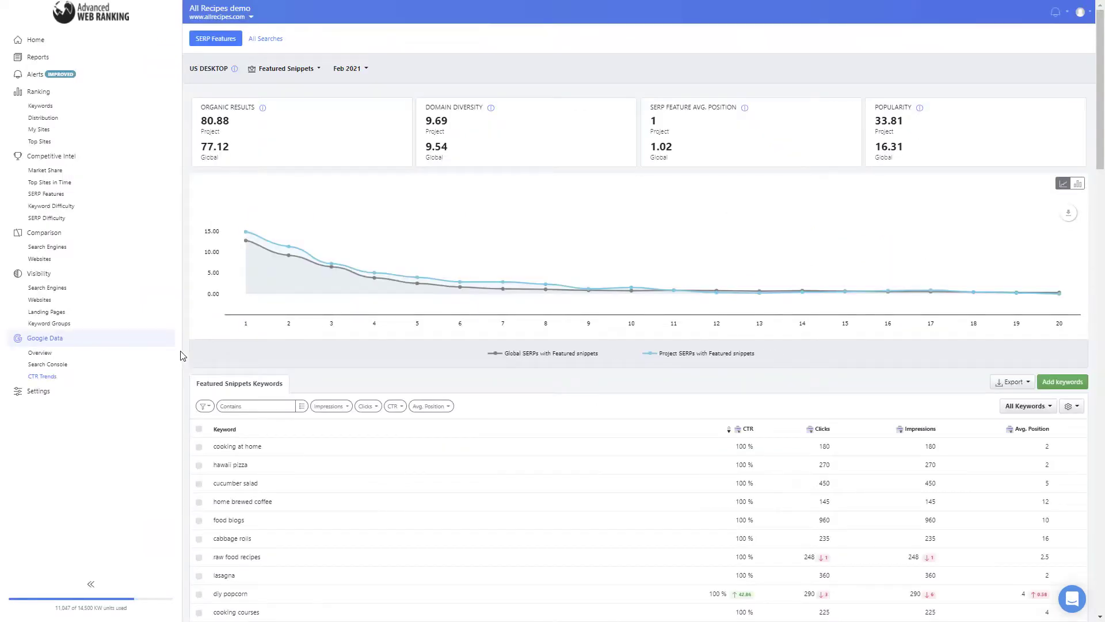
{"action": "mouse_move", "coordinate": [251, 251]}
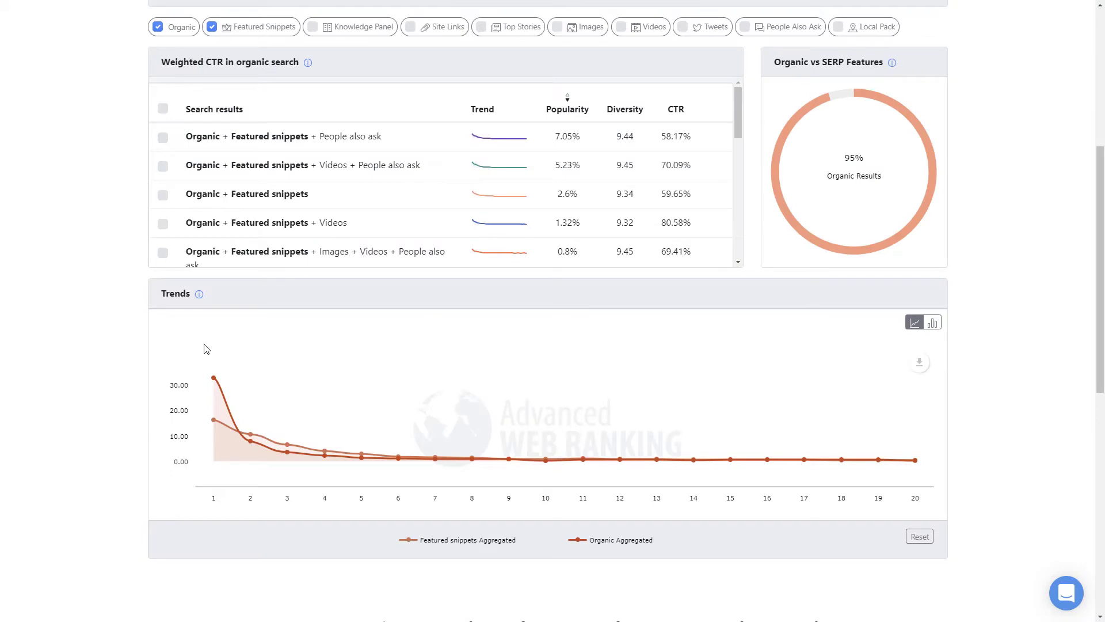
{"action": "mouse_move", "coordinate": [214, 394]}
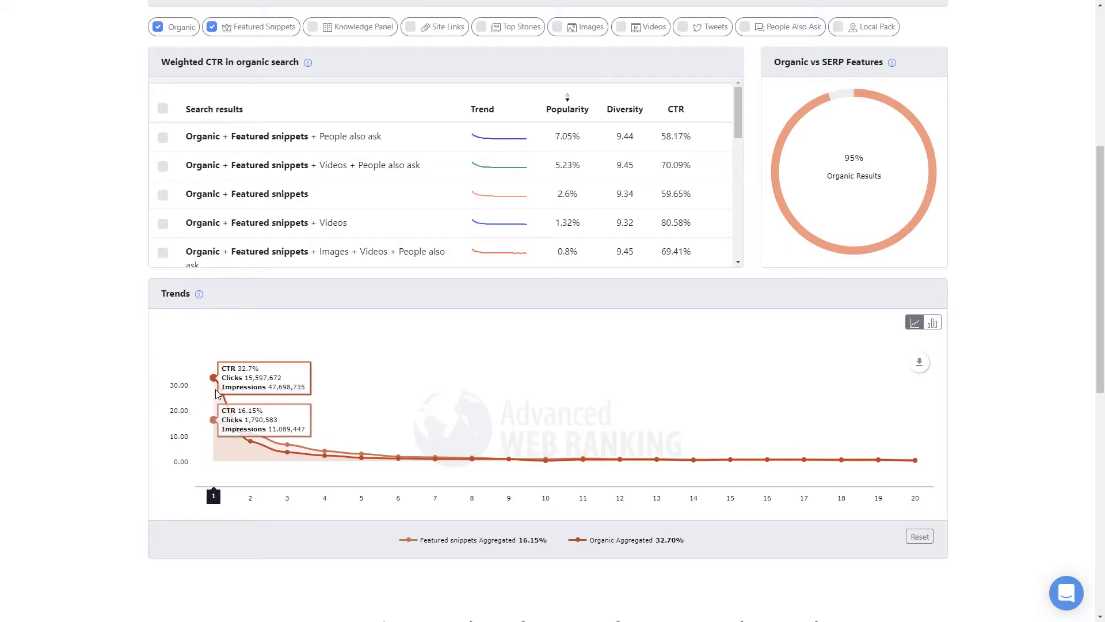
{"action": "mouse_move", "coordinate": [250, 447]}
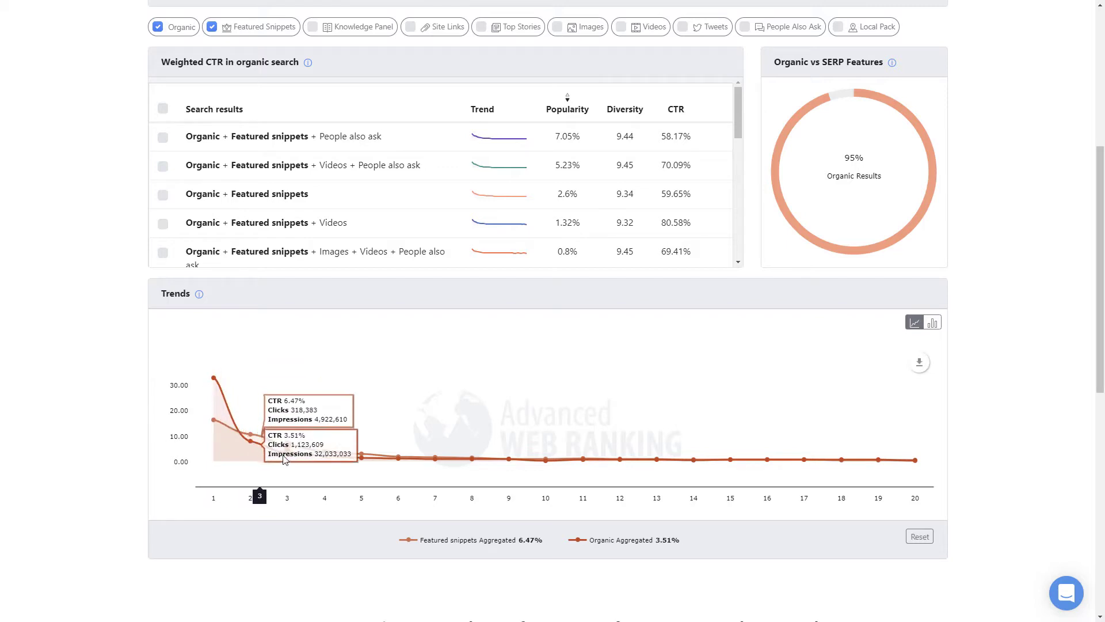
{"action": "mouse_move", "coordinate": [323, 458]}
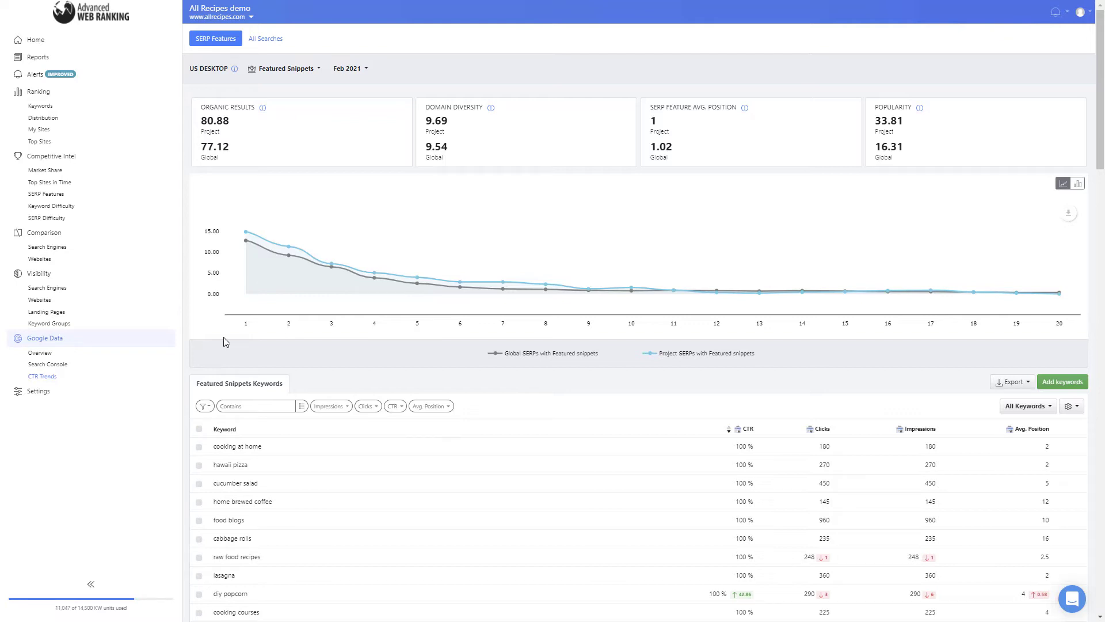
Back in the project's CTR Trends report, view the Videos data and switch the SERP feature to People Also Ask.
{"action": "left_click", "coordinate": [282, 69]}
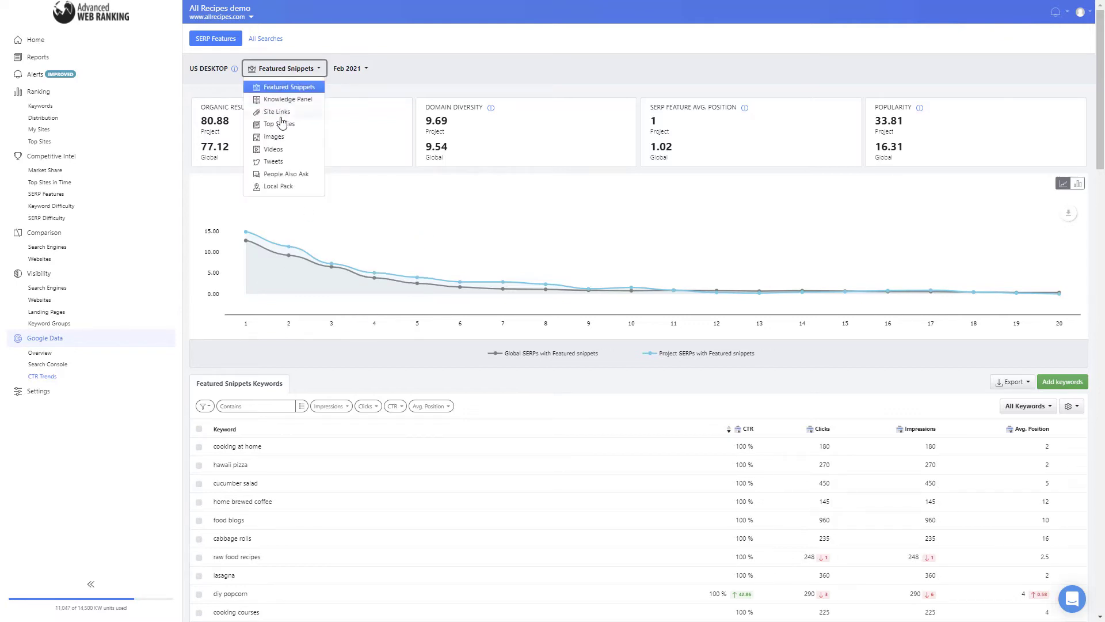
{"action": "left_click", "coordinate": [278, 150]}
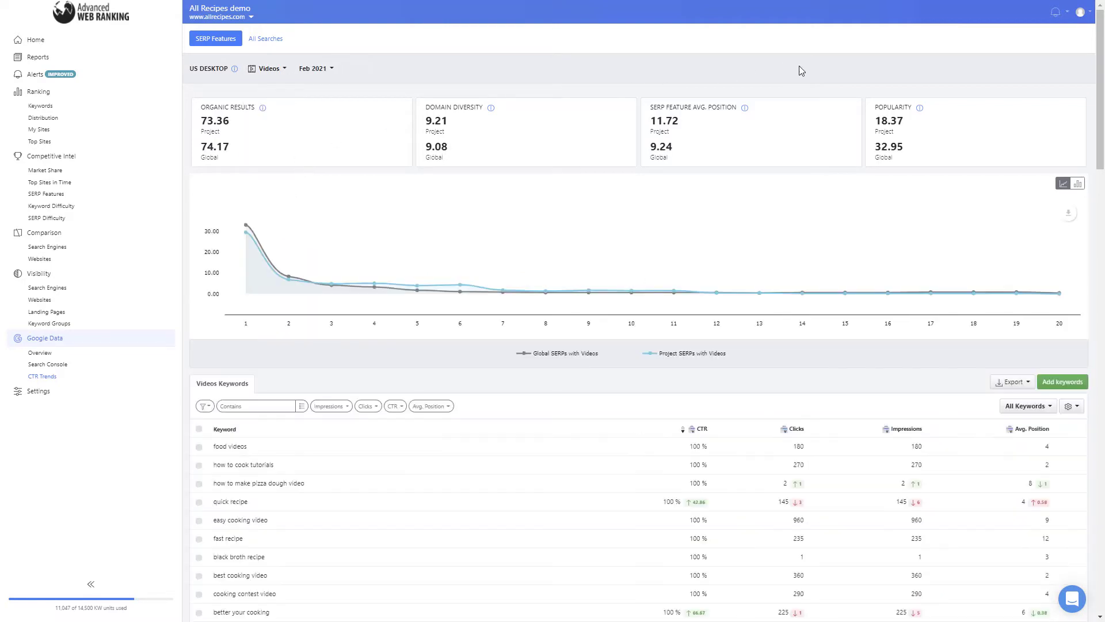
{"action": "left_click", "coordinate": [284, 68]}
{"action": "left_click", "coordinate": [286, 174]}
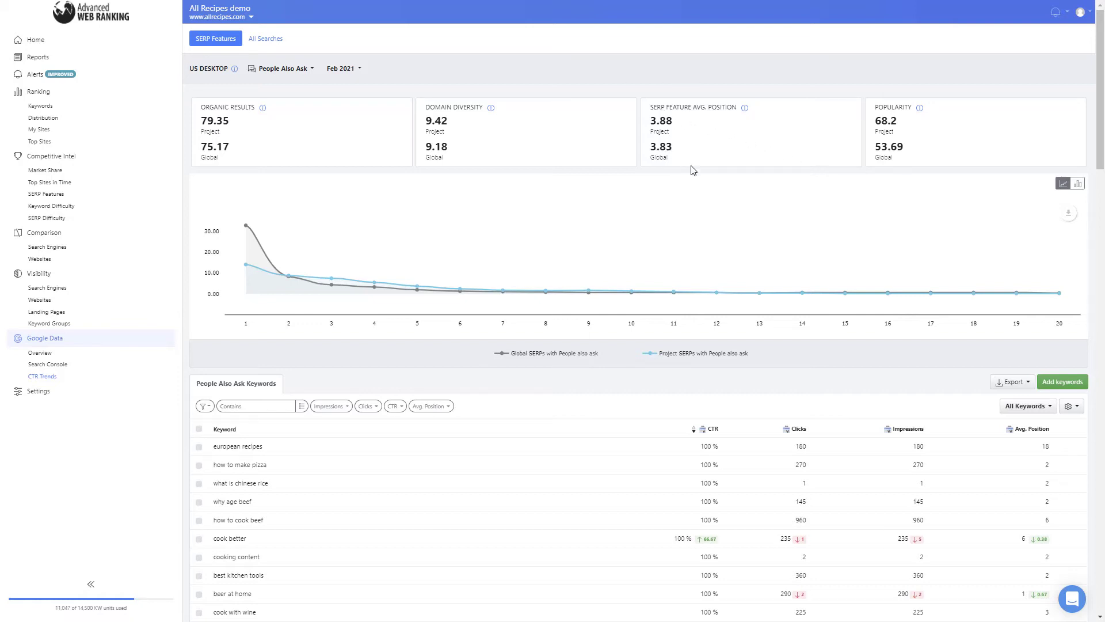
{"action": "mouse_move", "coordinate": [321, 270]}
Filter the People Also Ask keywords to an average position from 1 to 2.
{"action": "left_click", "coordinate": [431, 406]}
{"action": "left_click", "coordinate": [455, 426]}
{"action": "type", "text": "1"}
{"action": "left_click", "coordinate": [453, 441]}
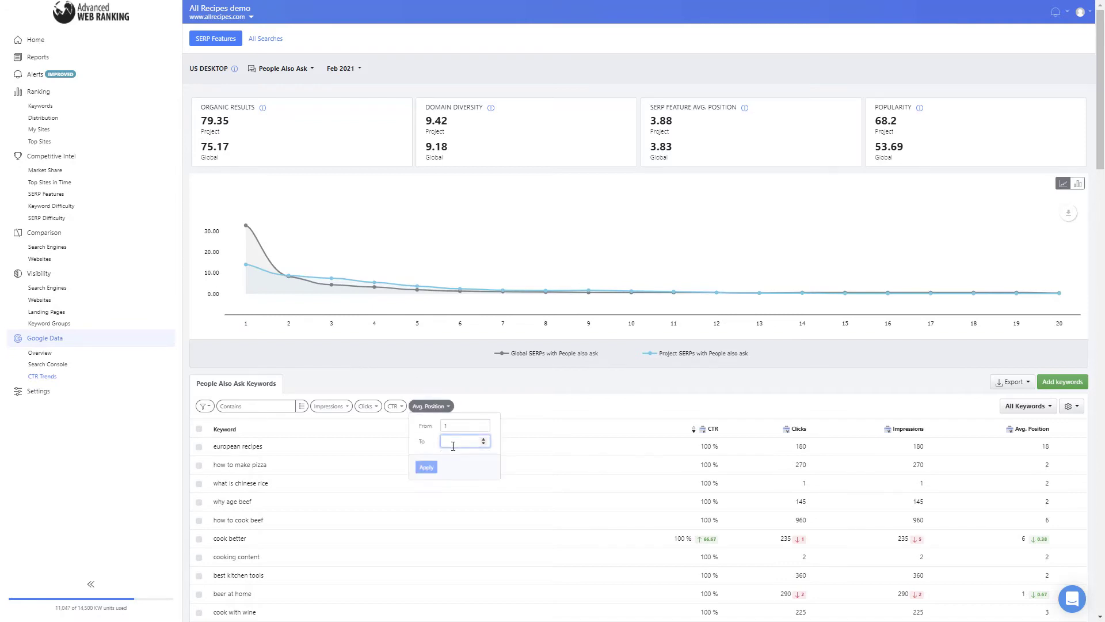
{"action": "type", "text": "2"}
{"action": "left_click", "coordinate": [426, 467]}
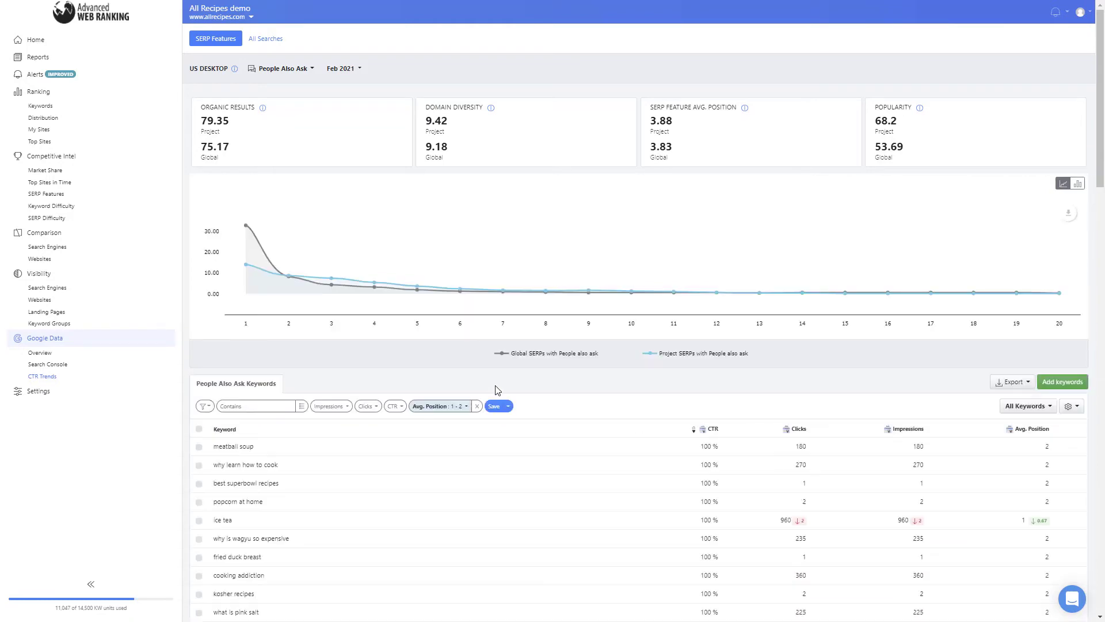
Add a CTR filter from 1 to 30 to the People Also Ask keywords.
{"action": "left_click", "coordinate": [393, 406]}
{"action": "left_click", "coordinate": [426, 427]}
{"action": "type", "text": "1"}
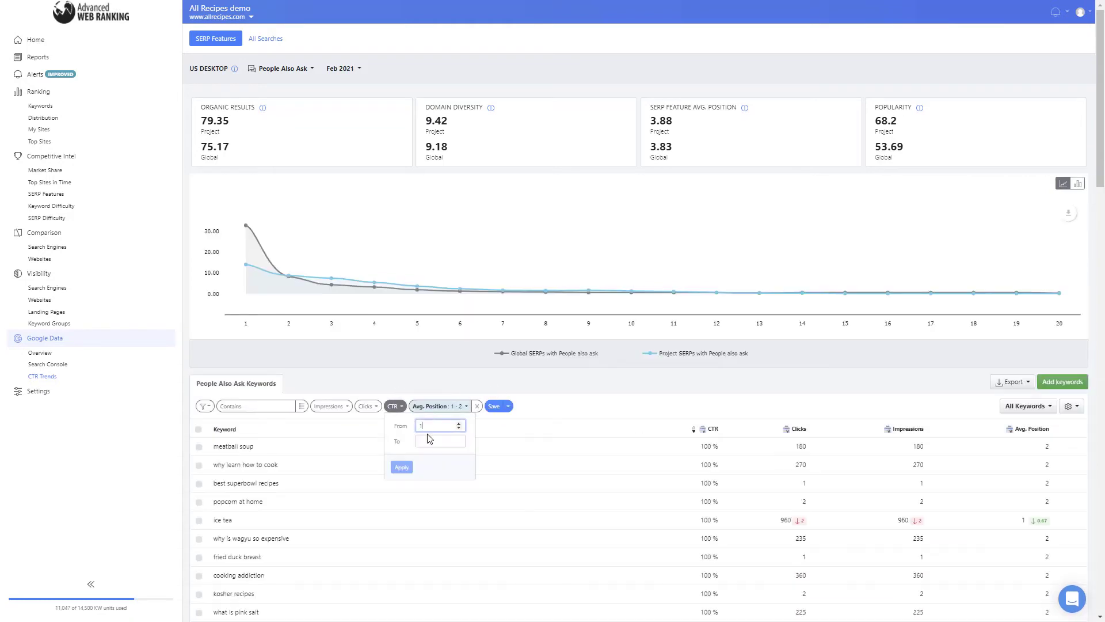
{"action": "left_click", "coordinate": [431, 441]}
{"action": "type", "text": "30"}
{"action": "left_click", "coordinate": [402, 467]}
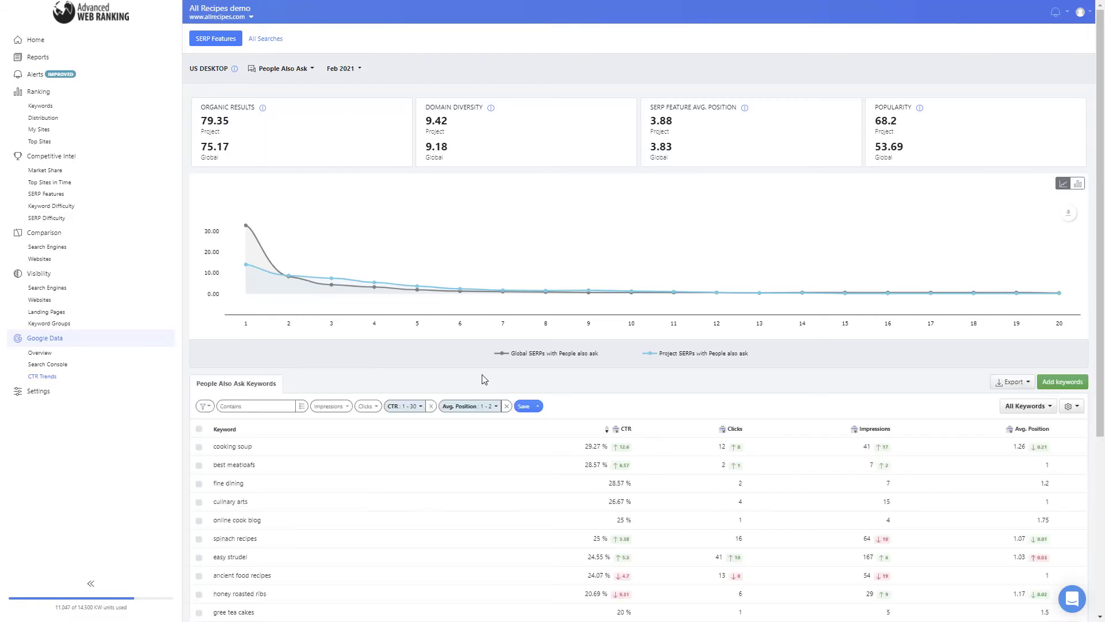
Select the keyword "mushroom pie" in the filtered list and add it to the project's keywords.
{"action": "scroll", "coordinate": [556, 399], "scroll_direction": "down", "scroll_amount": 5}
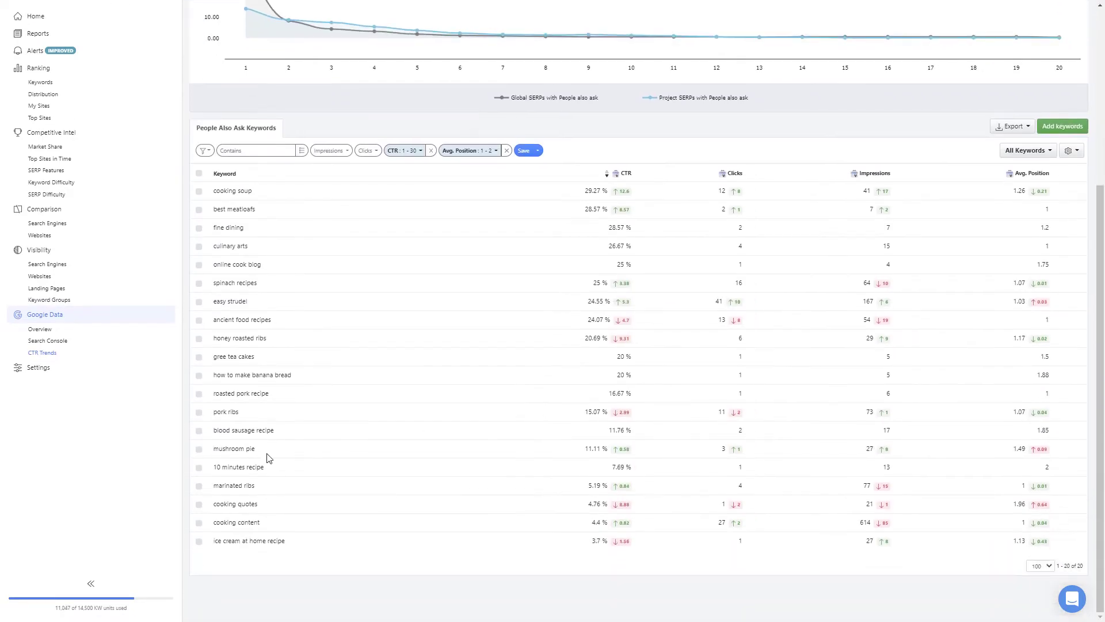
{"action": "left_click", "coordinate": [199, 450]}
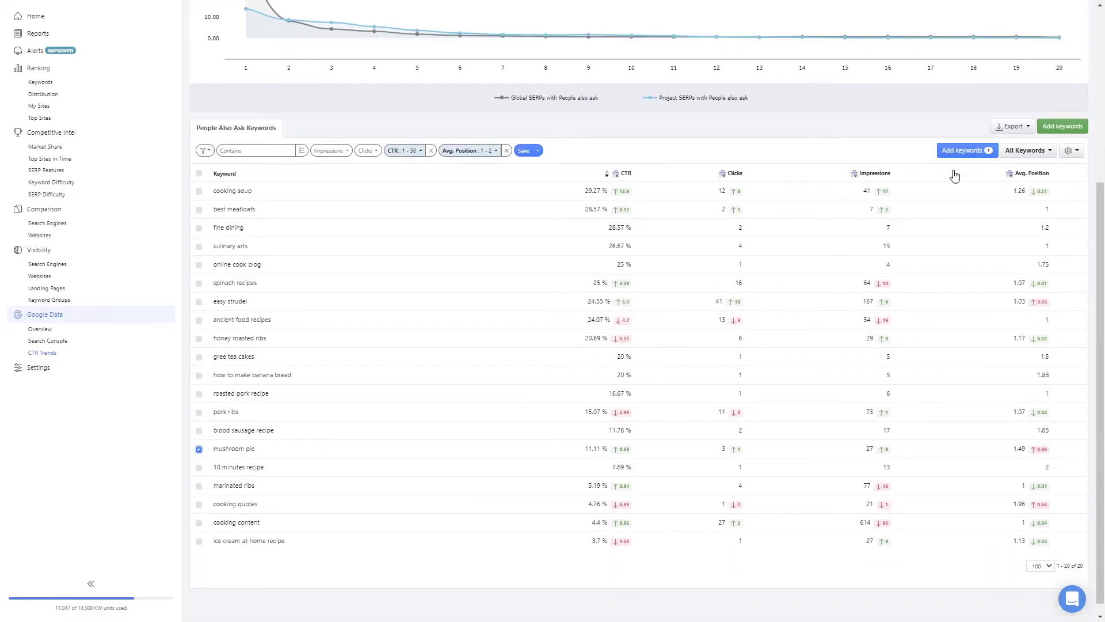
{"action": "left_click", "coordinate": [962, 150]}
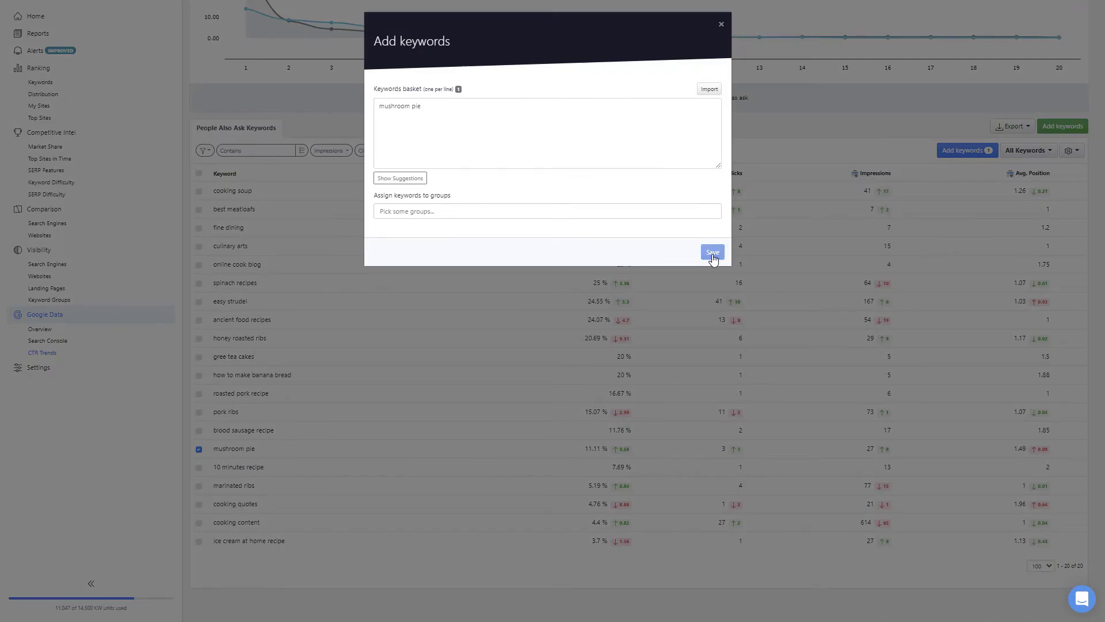
{"action": "left_click", "coordinate": [713, 253]}
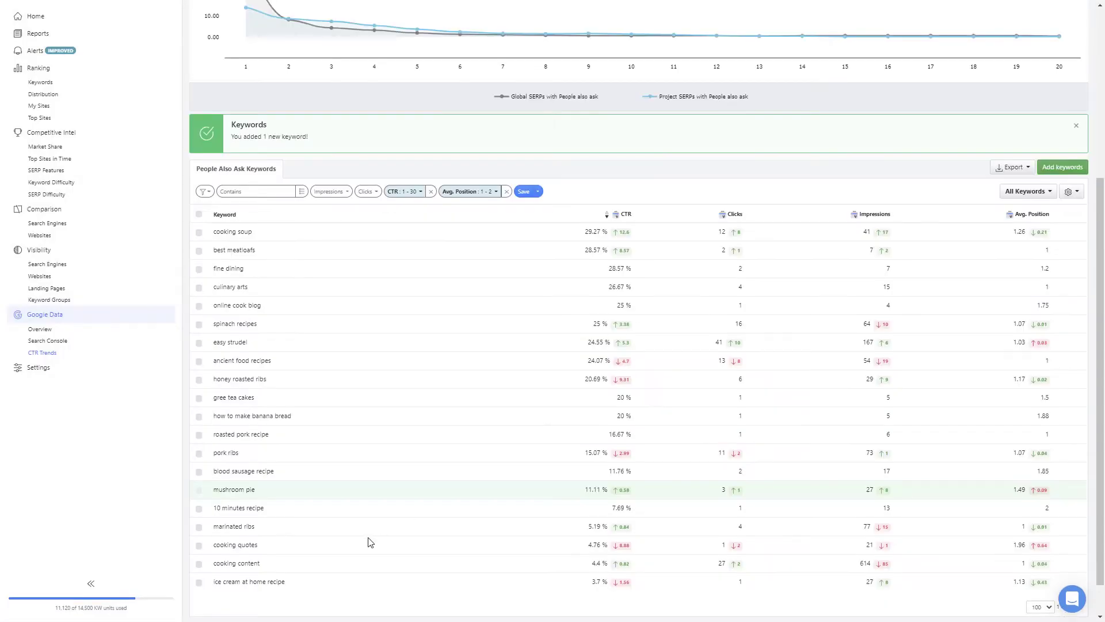
Remove the average position and CTR filters from the keyword table and dismiss the notification.
{"action": "scroll", "coordinate": [547, 303], "scroll_direction": "up", "scroll_amount": 5}
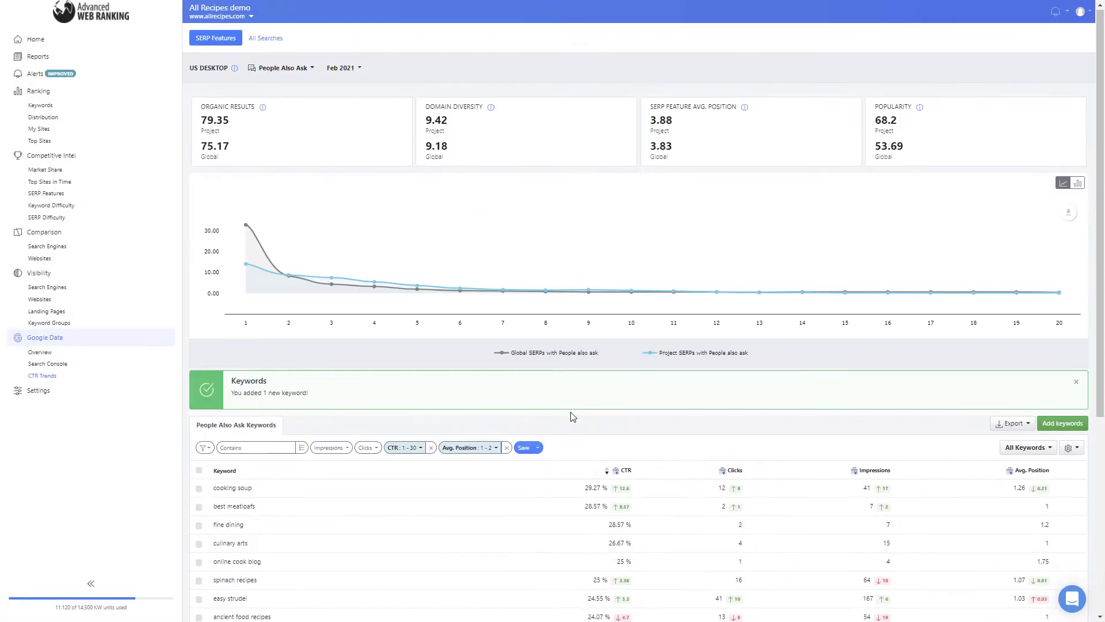
{"action": "left_click", "coordinate": [506, 448]}
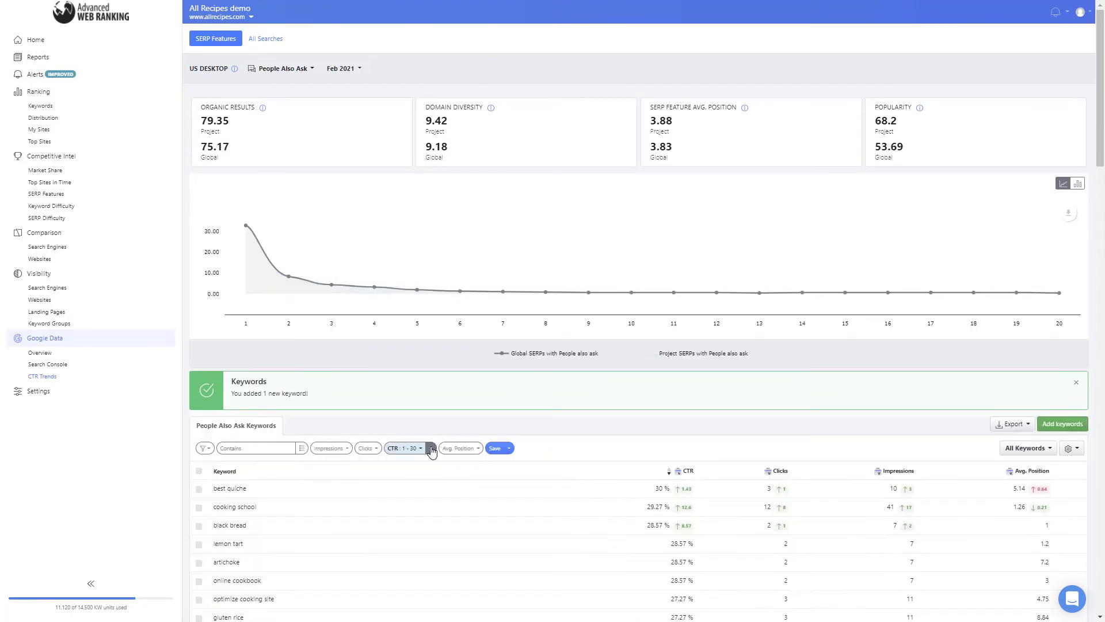
{"action": "left_click", "coordinate": [431, 454]}
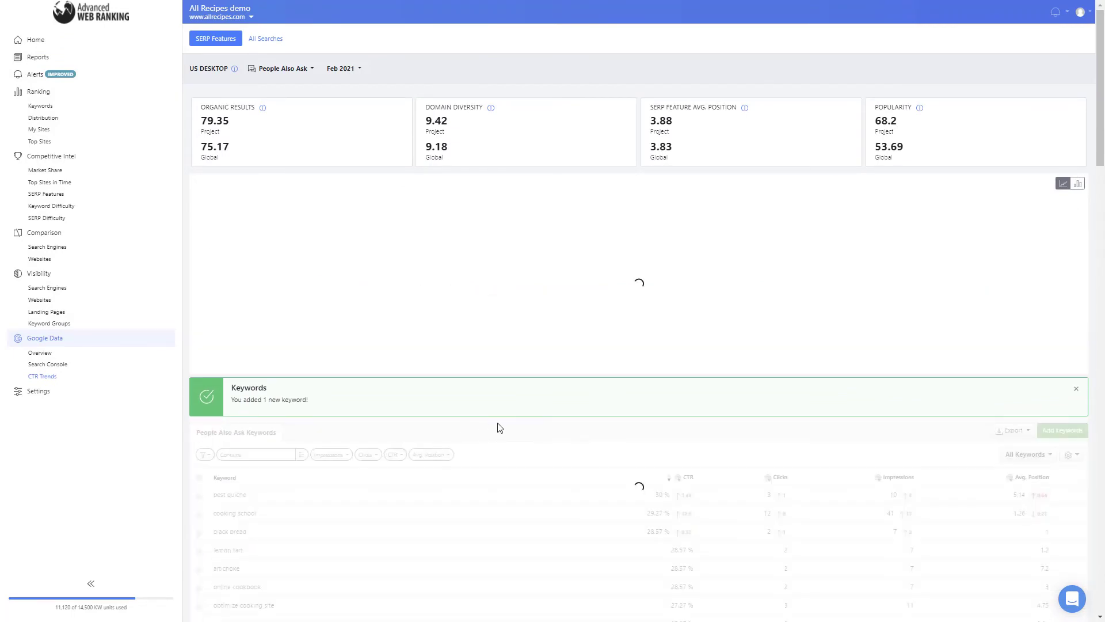
{"action": "left_click", "coordinate": [1075, 382]}
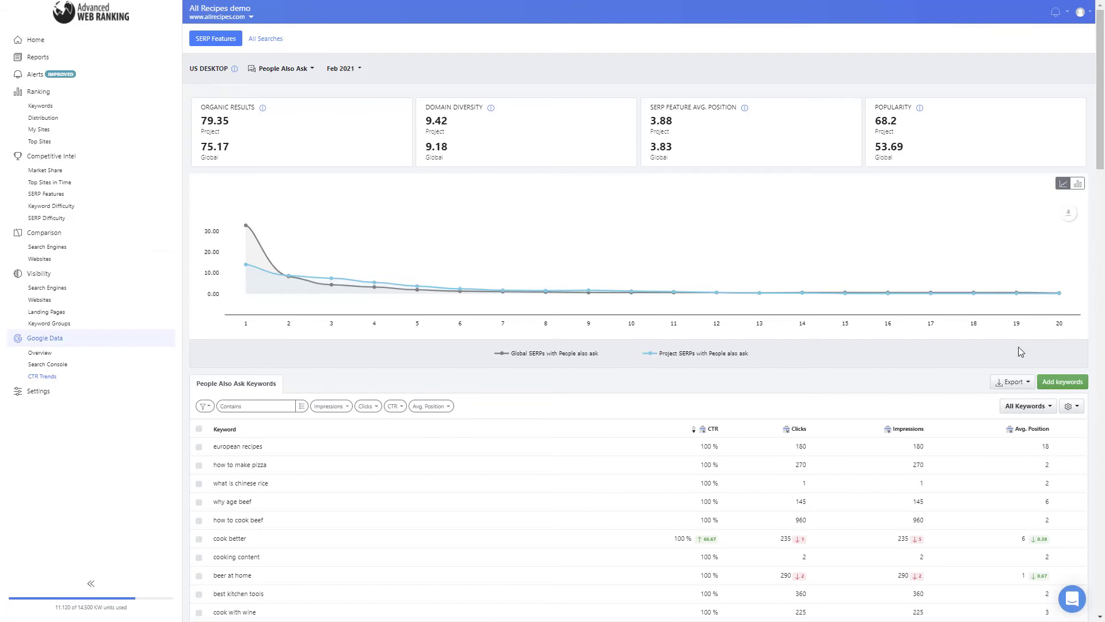
View the CTR trends for Knowledge Panel and switch the SERP feature back to Featured Snippets.
{"action": "left_click", "coordinate": [285, 68]}
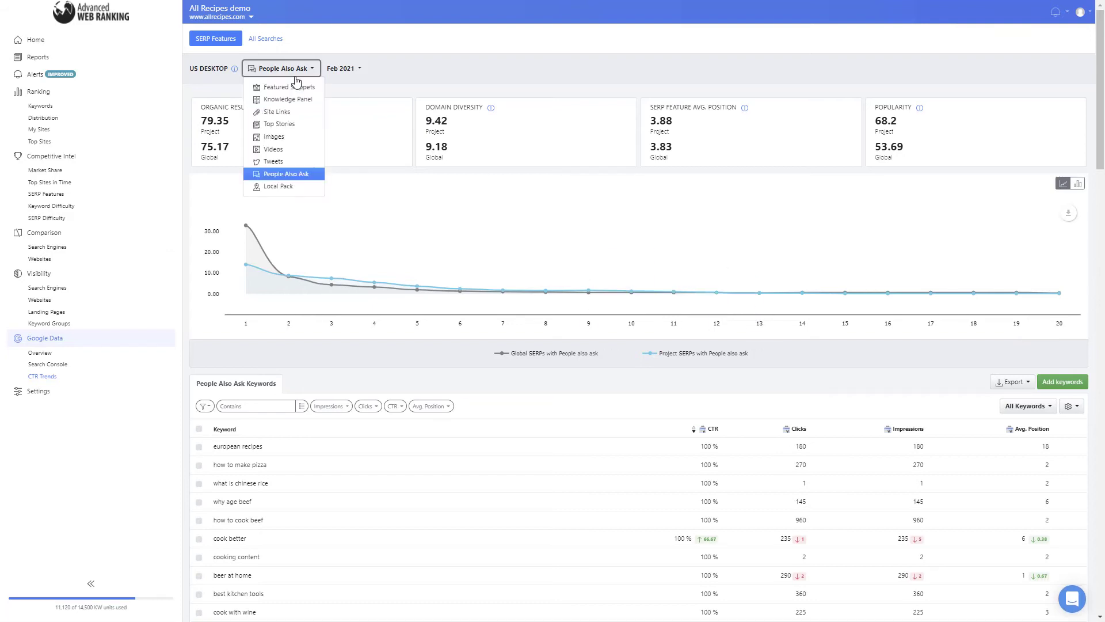
{"action": "left_click", "coordinate": [287, 99]}
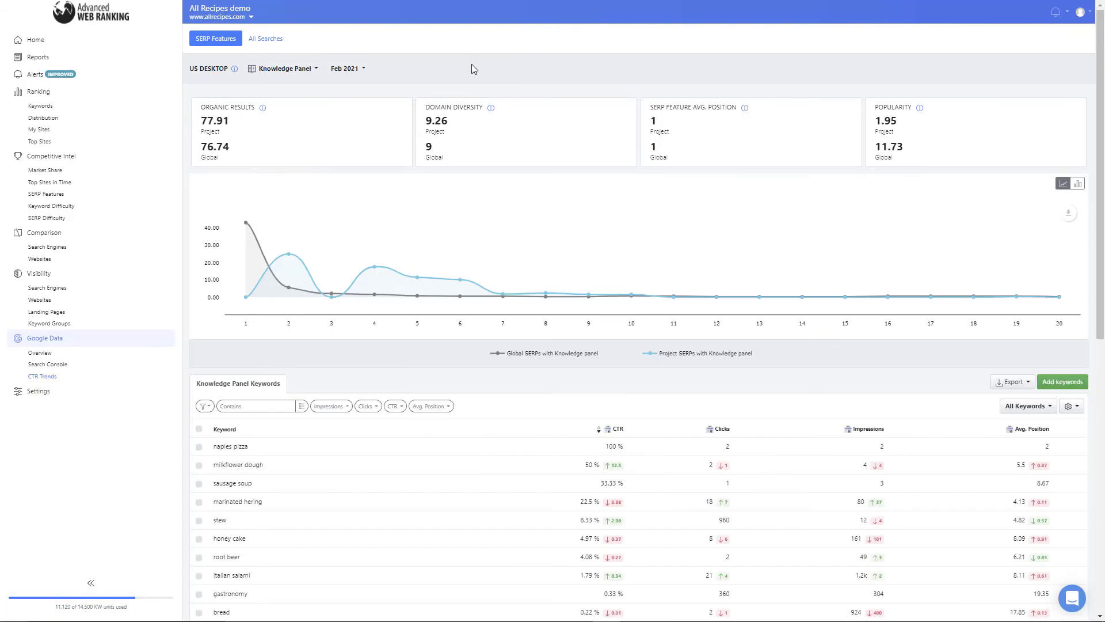
{"action": "left_click", "coordinate": [282, 69]}
{"action": "left_click", "coordinate": [291, 87]}
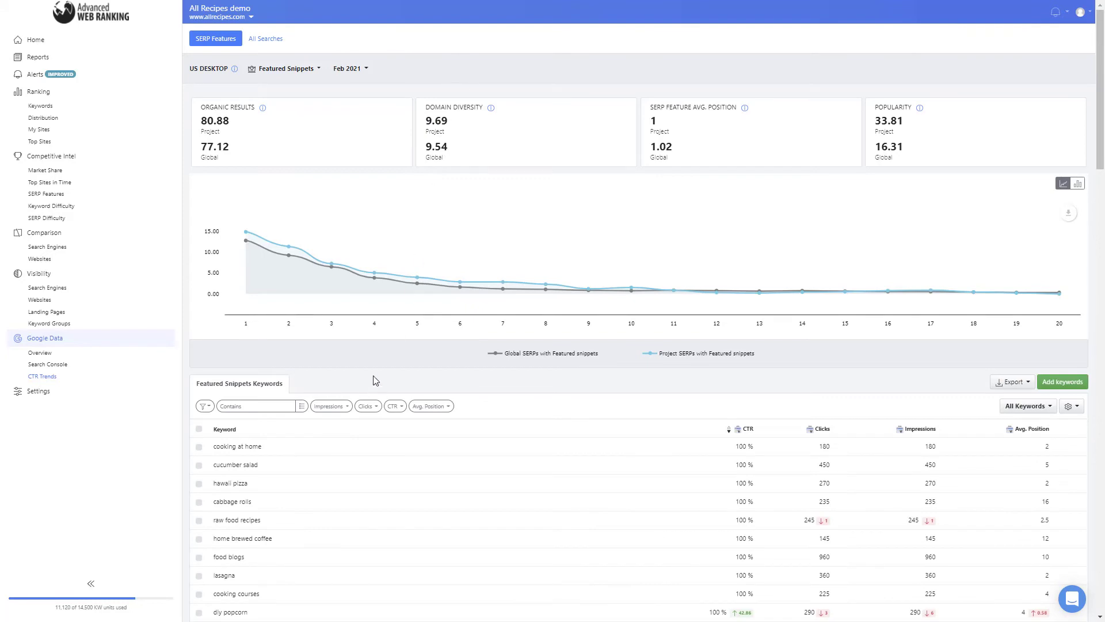
Filter the Featured Snippets keywords to impressions from 100 to 3000.
{"action": "left_click", "coordinate": [329, 407]}
{"action": "left_click", "coordinate": [356, 426]}
{"action": "left_click", "coordinate": [358, 442]}
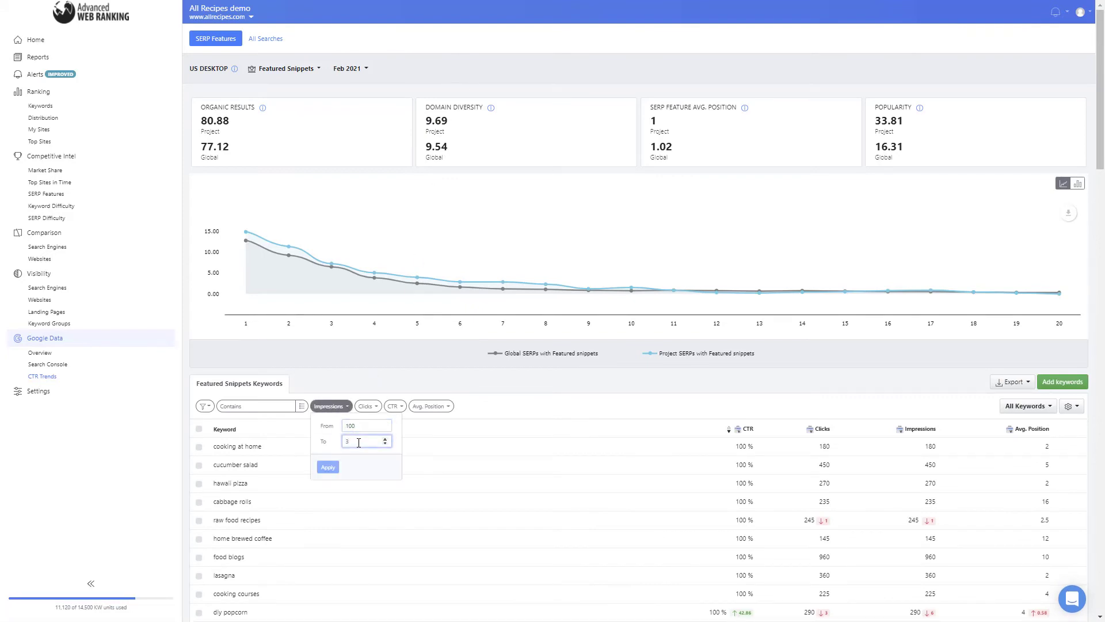
{"action": "type", "text": "3000"}
{"action": "left_click", "coordinate": [328, 467]}
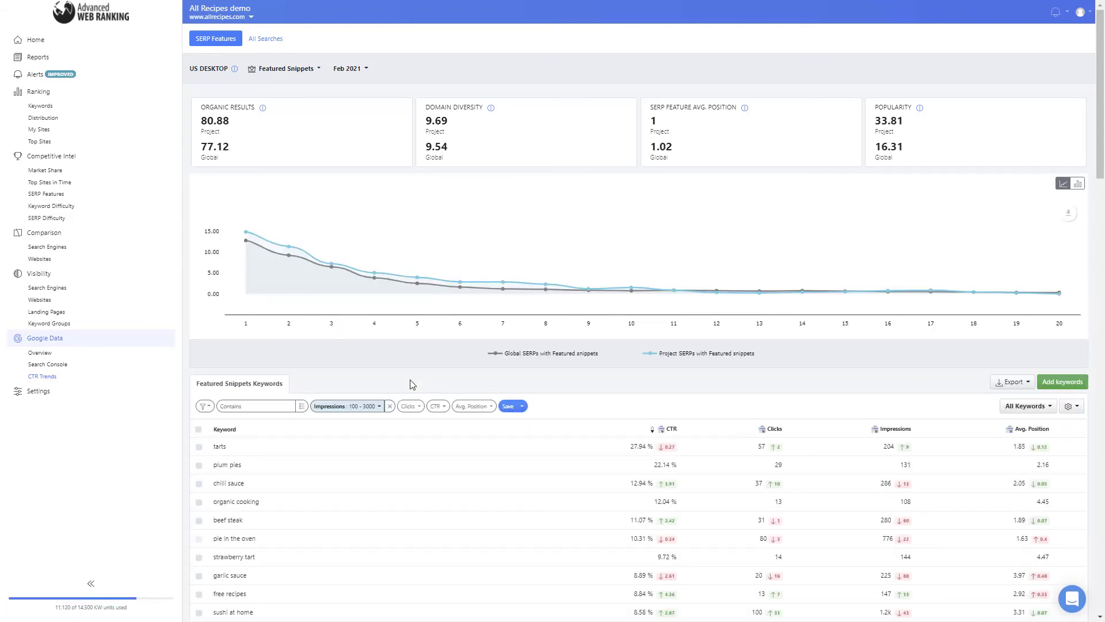
Filter the Featured Snippets keywords to clicks from 20 to 250.
{"action": "left_click", "coordinate": [408, 407]}
{"action": "left_click", "coordinate": [444, 427]}
{"action": "type", "text": "20"}
{"action": "left_click", "coordinate": [445, 440]}
{"action": "type", "text": "250"}
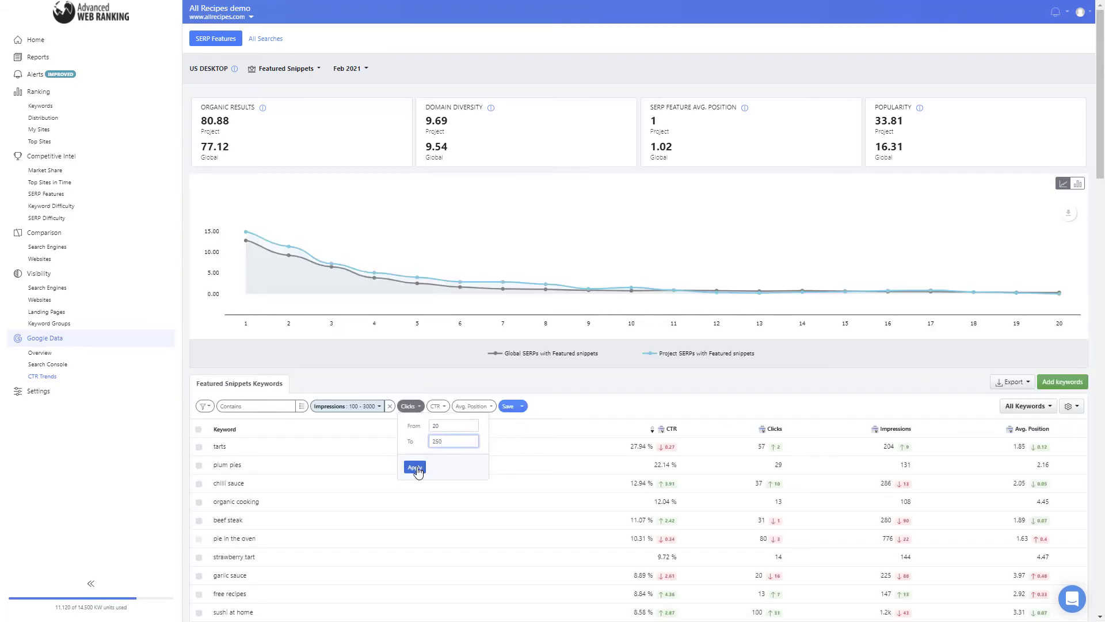
{"action": "left_click", "coordinate": [414, 467]}
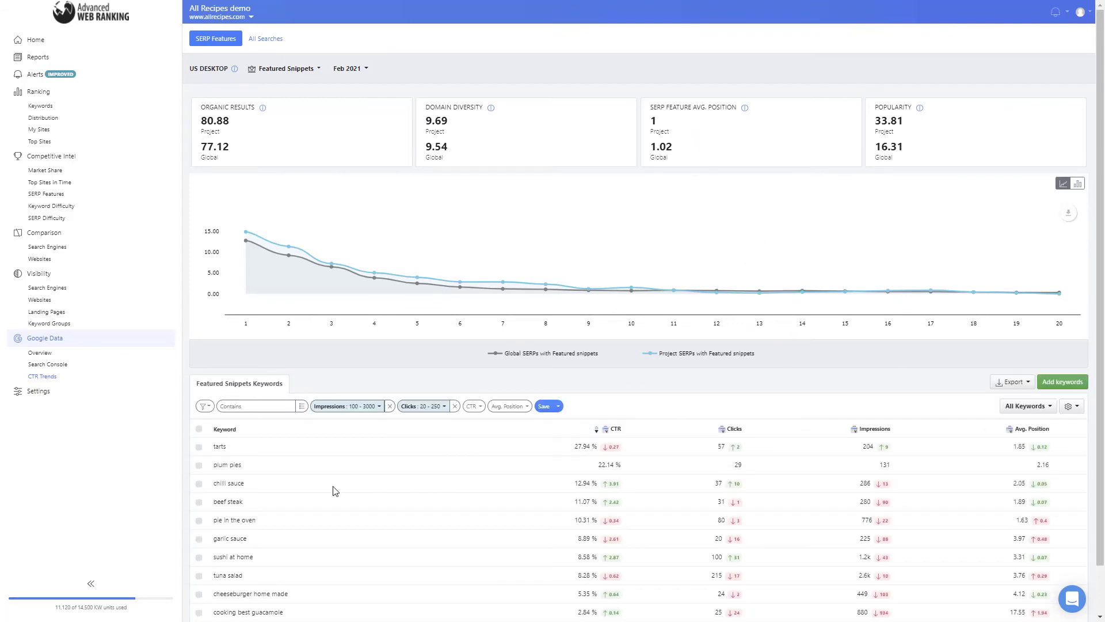
Select the keyword "pie in the oven" in the filtered list and add it to the project's keywords.
{"action": "left_click", "coordinate": [199, 521]}
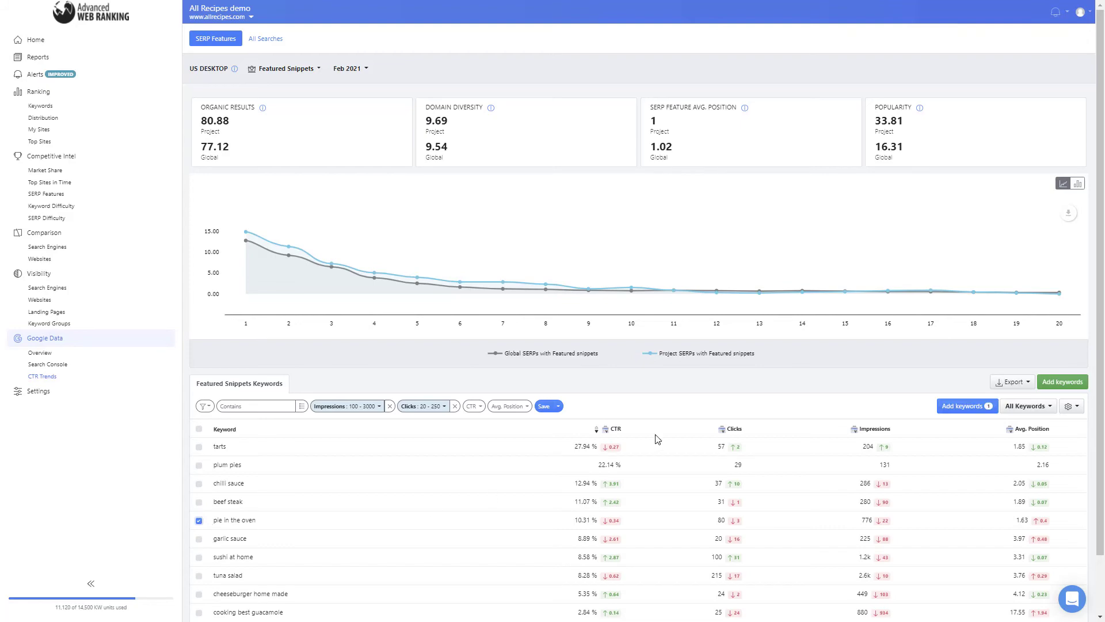
{"action": "left_click", "coordinate": [955, 406]}
{"action": "left_click", "coordinate": [712, 252]}
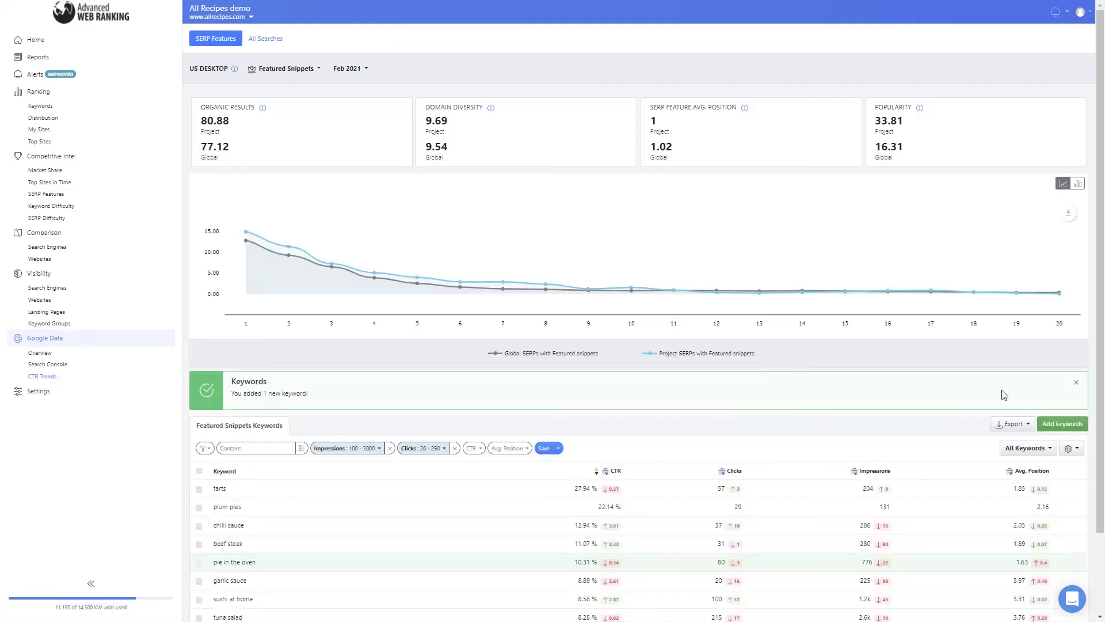
Dismiss the keywords notification and remove the clicks and impressions filters from the table.
{"action": "left_click", "coordinate": [1075, 384]}
{"action": "left_click", "coordinate": [454, 406]}
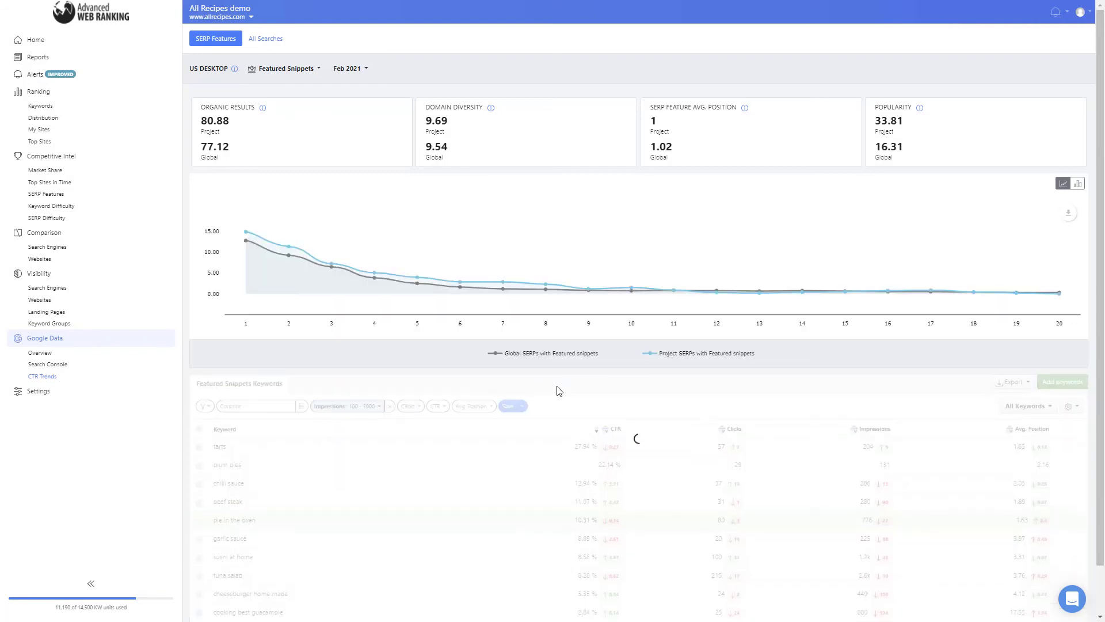
{"action": "left_click", "coordinate": [390, 406]}
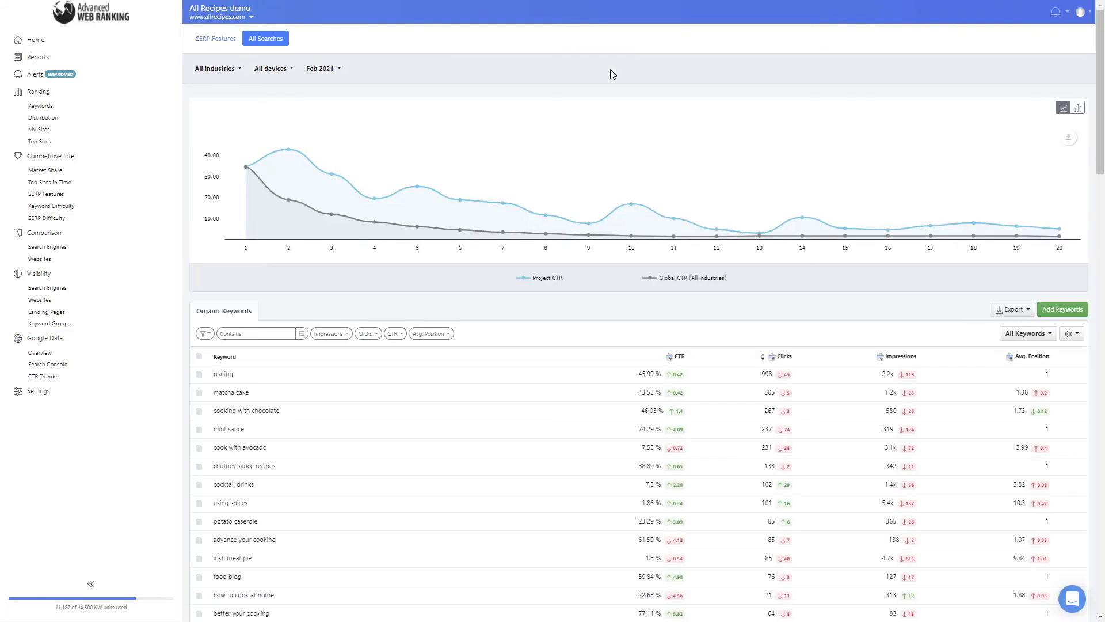
In All Searches, set the industry to Food & Drink and filter the organic keywords to average position from 2 to 4.
{"action": "left_click", "coordinate": [227, 67]}
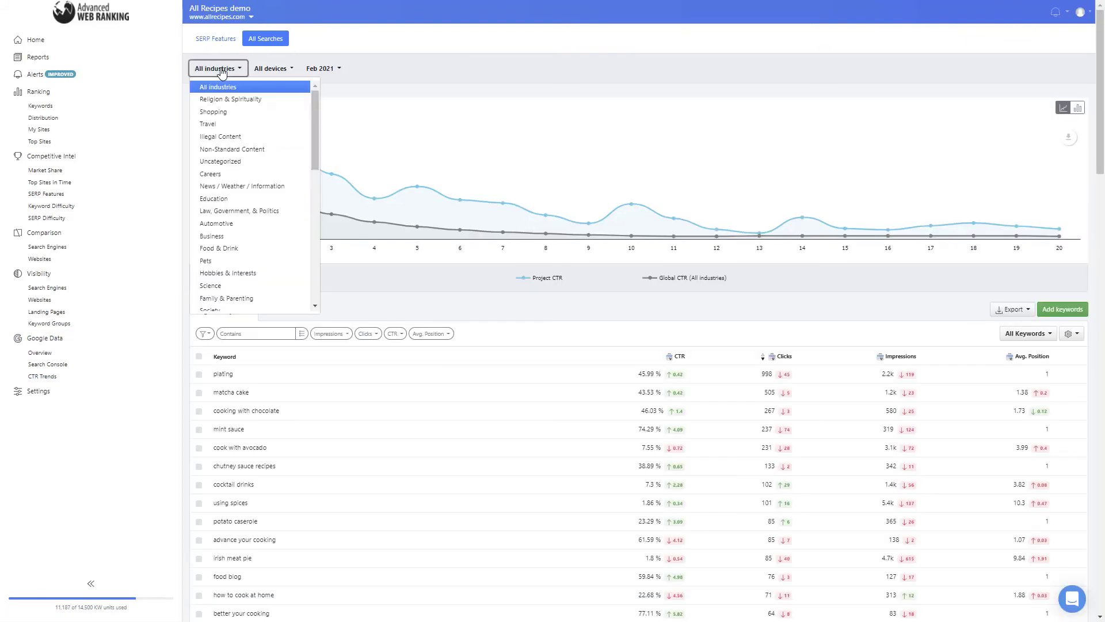
{"action": "left_click", "coordinate": [218, 249]}
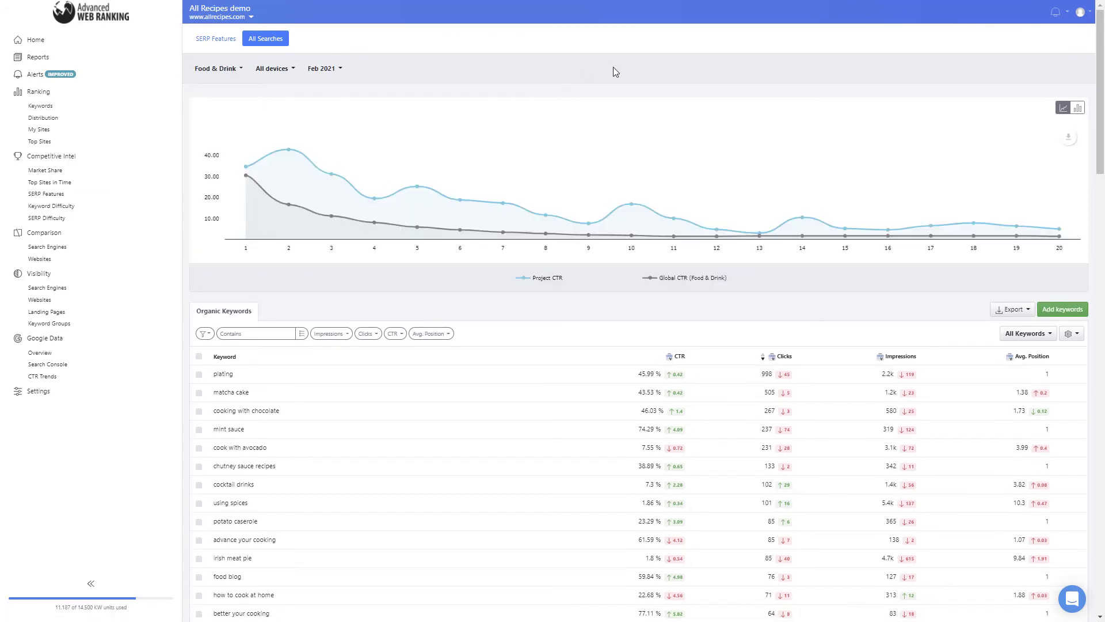
{"action": "left_click", "coordinate": [431, 333]}
{"action": "left_click", "coordinate": [453, 353]}
{"action": "type", "text": "2"}
{"action": "left_click", "coordinate": [454, 369]}
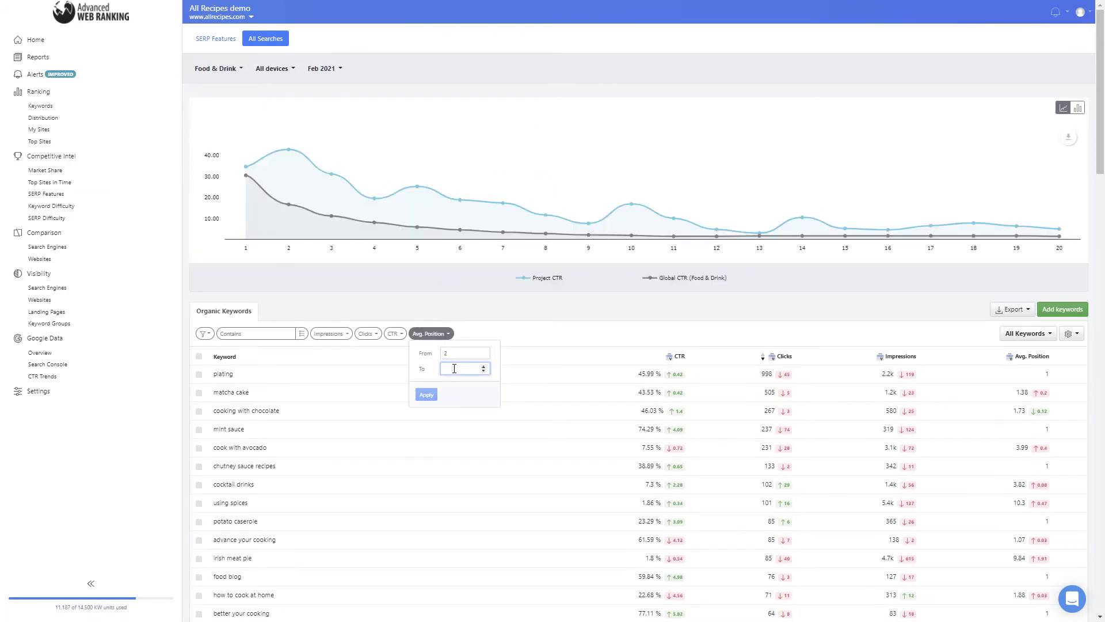
{"action": "type", "text": "4"}
{"action": "key", "text": "Return"}
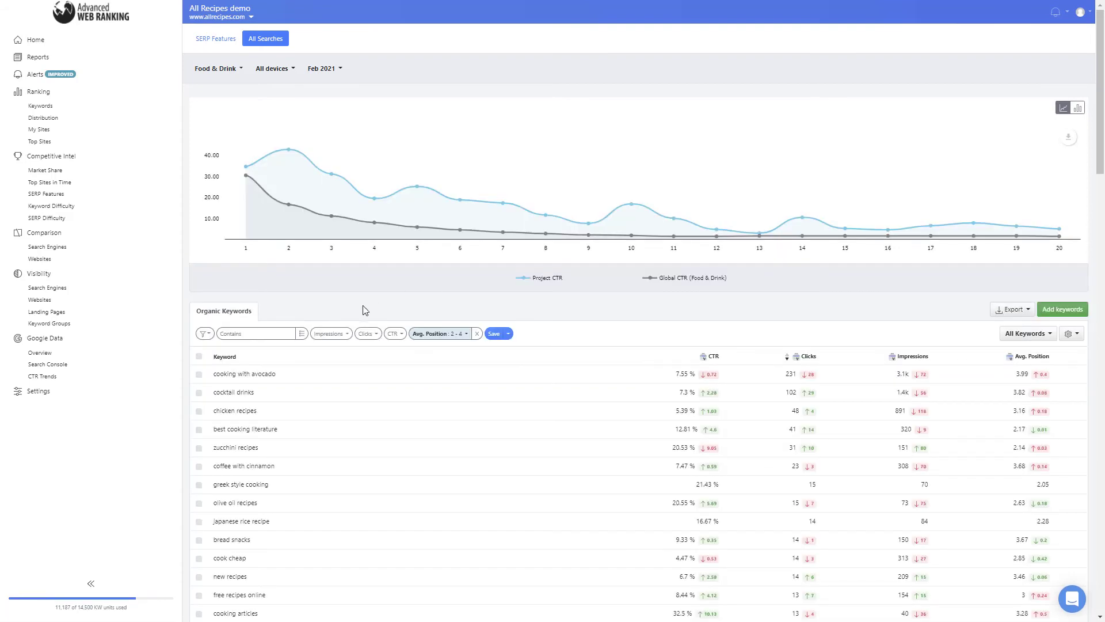
Filter the organic keywords to impressions from 300 to 4000.
{"action": "left_click", "coordinate": [328, 334]}
{"action": "left_click", "coordinate": [365, 353]}
{"action": "type", "text": "300"}
{"action": "left_click", "coordinate": [362, 368]}
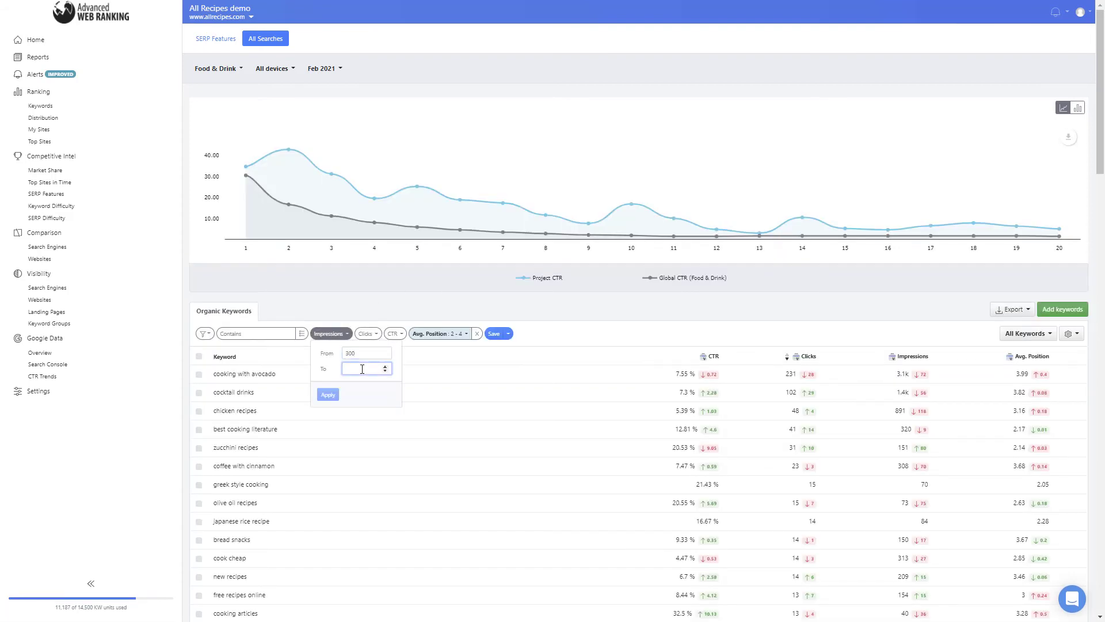
{"action": "type", "text": "4000"}
{"action": "key", "text": "Return"}
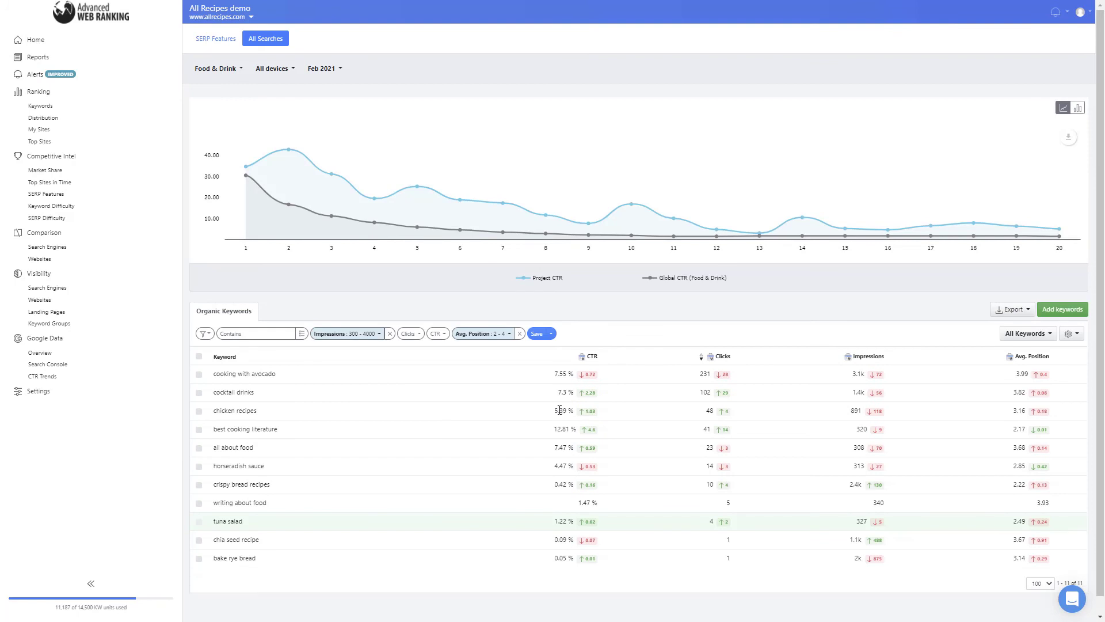
Check the CTR of "chicken recipes" against the chart, then select that keyword and add it to the project's keywords.
{"action": "left_click_drag", "start_coordinate": [552, 413], "coordinate": [568, 410]}
{"action": "left_click", "coordinate": [476, 262]}
{"action": "mouse_move", "coordinate": [334, 222]}
{"action": "left_click", "coordinate": [198, 411]}
{"action": "left_click", "coordinate": [950, 335]}
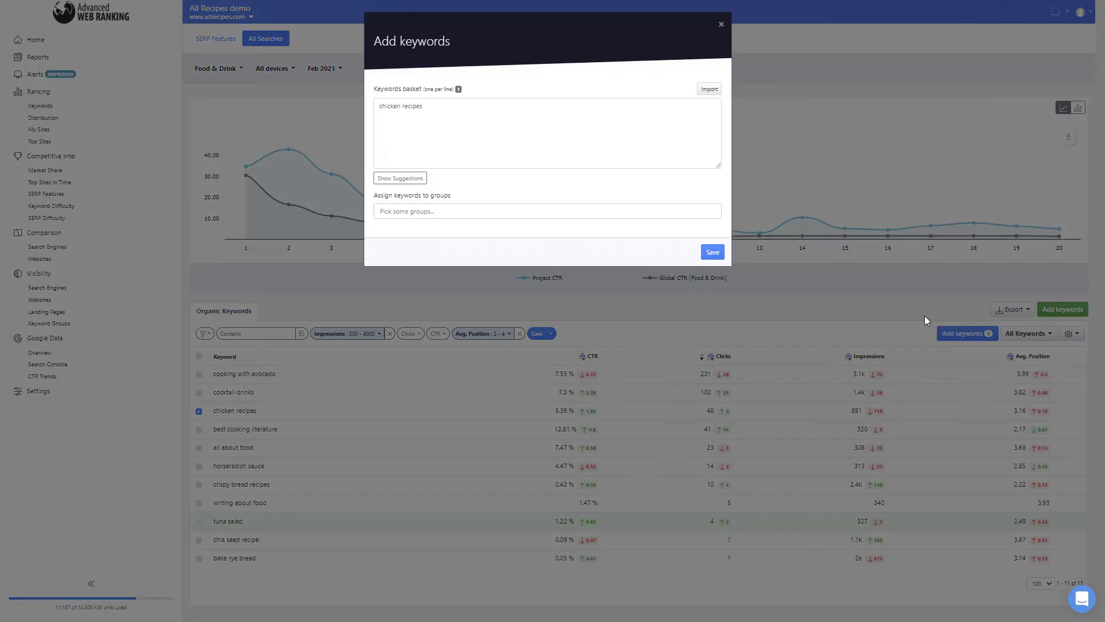
{"action": "left_click", "coordinate": [712, 252]}
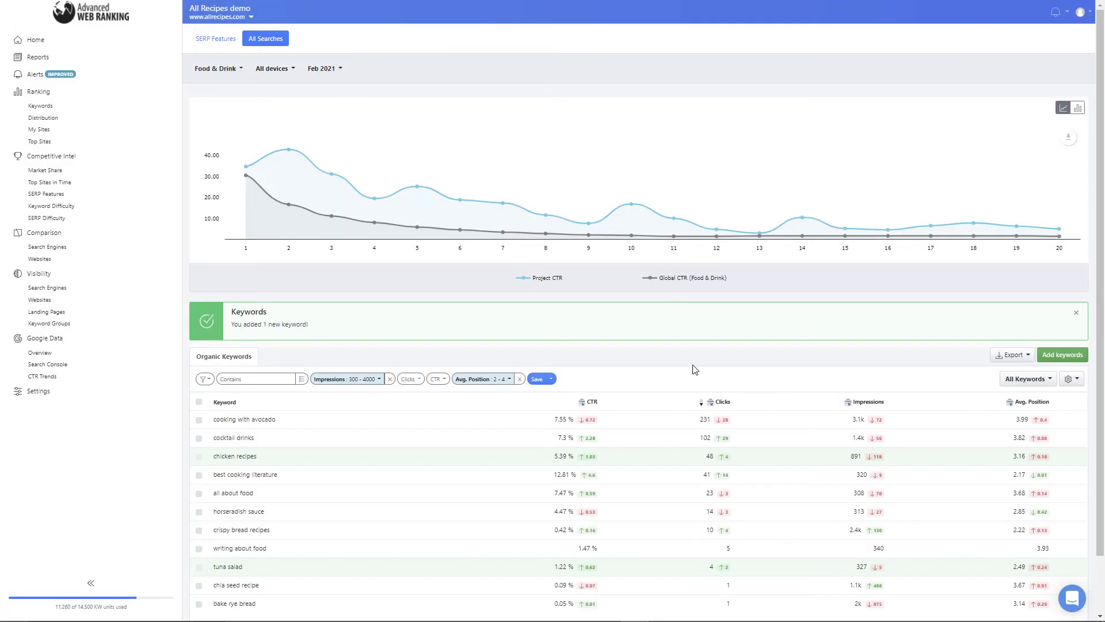
Go to the project's keyword ranking report and run a partial update for the newly added keyword.
{"action": "left_click", "coordinate": [55, 106]}
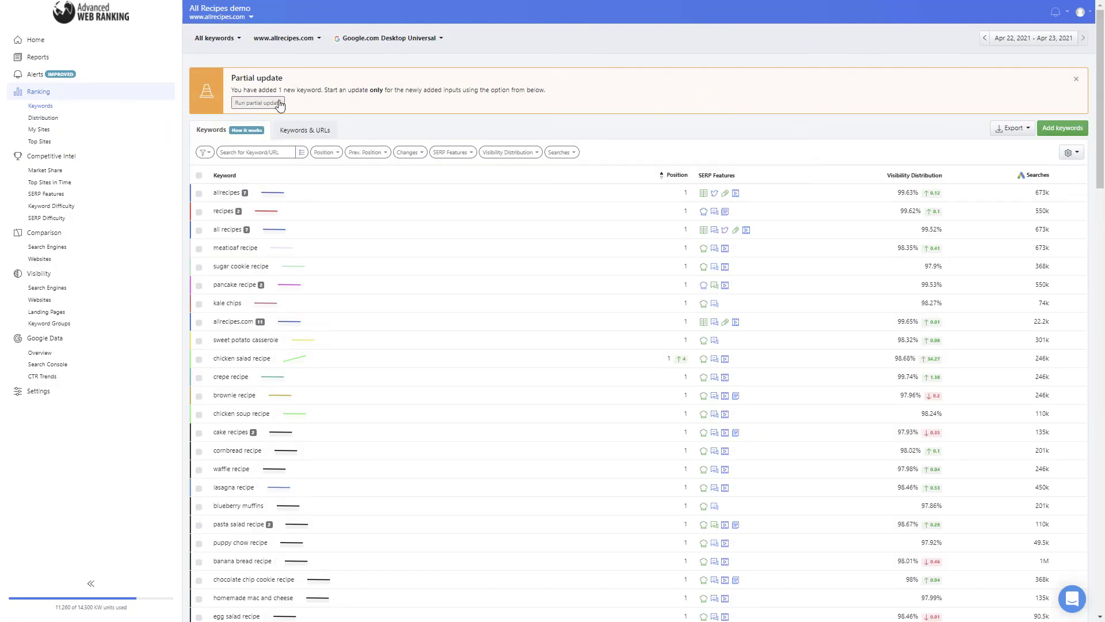
{"action": "left_click", "coordinate": [280, 104]}
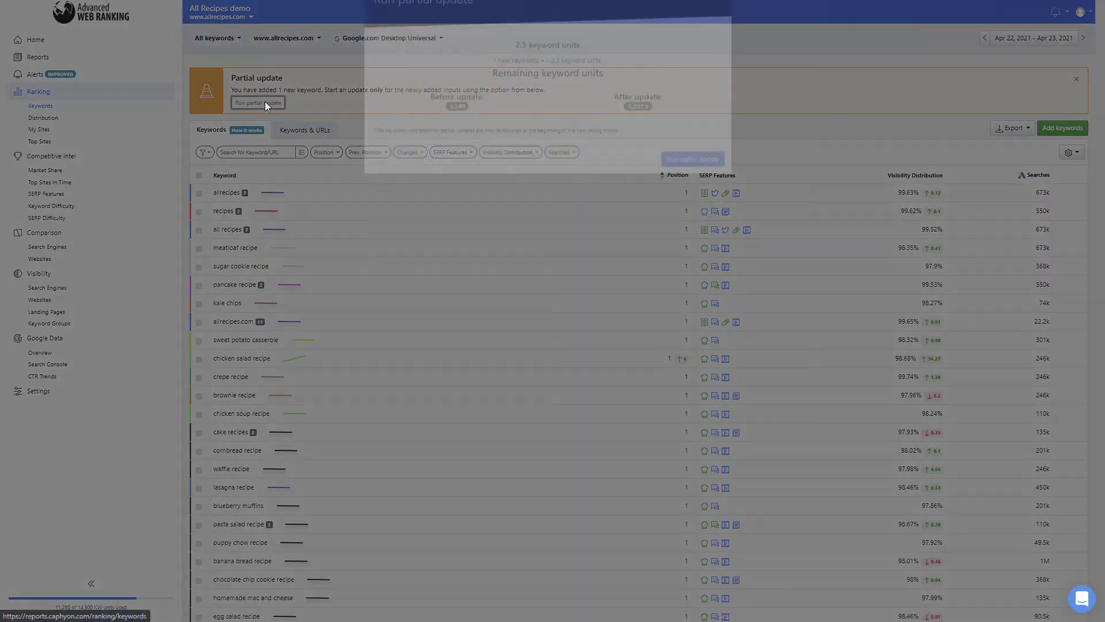
{"action": "left_click", "coordinate": [693, 202]}
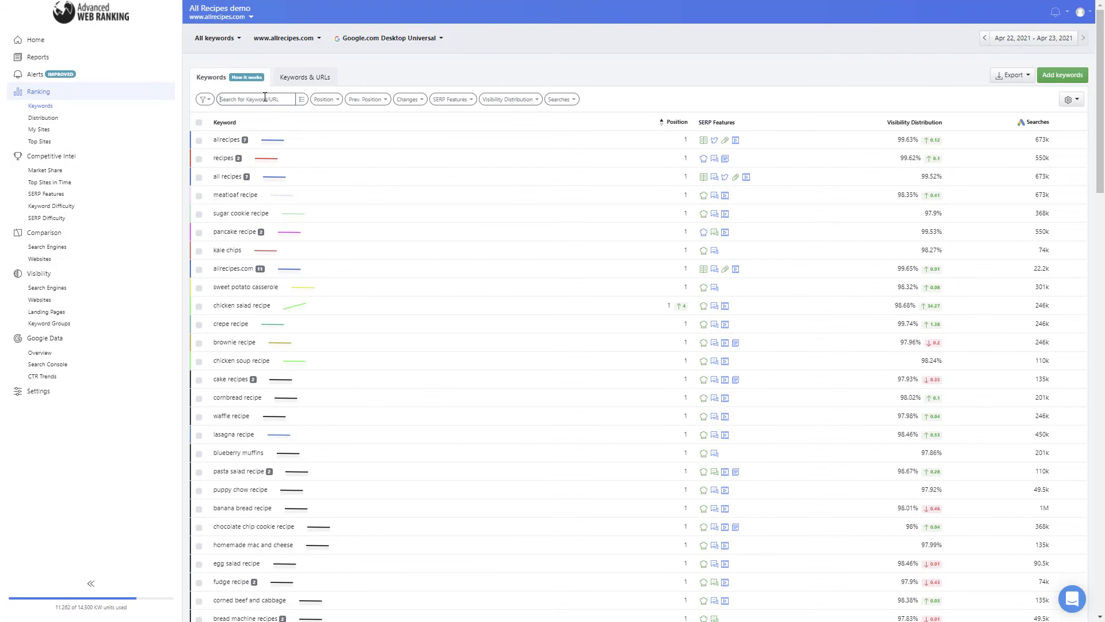
Search the ranked keywords for "chicken recipes" and examine its visibility distribution.
{"action": "left_click", "coordinate": [264, 96]}
{"action": "type", "text": "ch"}
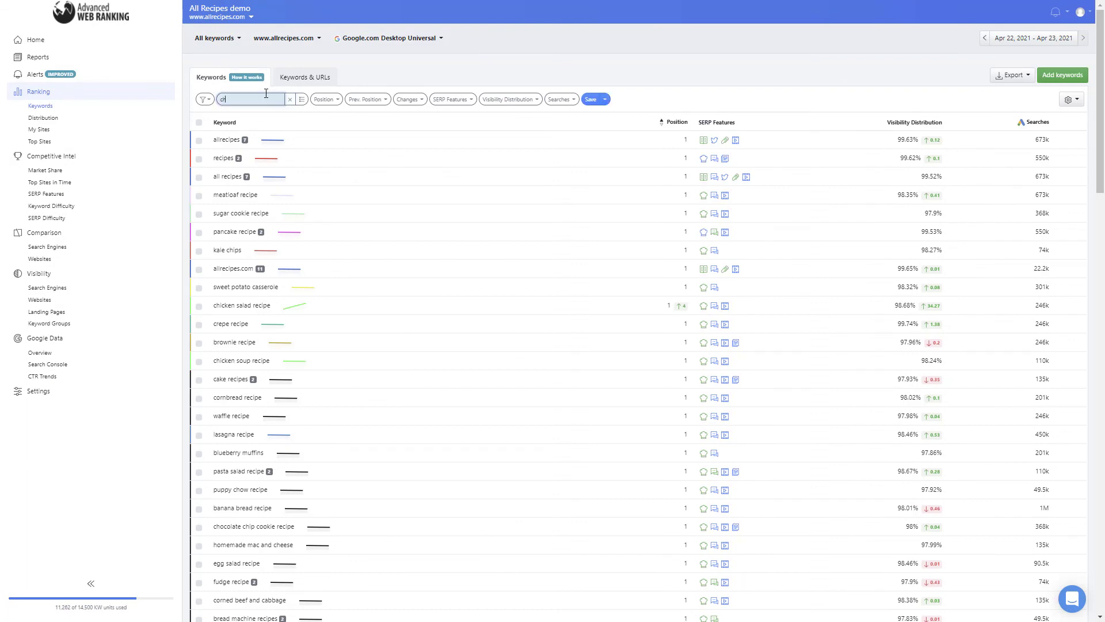
{"action": "type", "text": "icken recipes"}
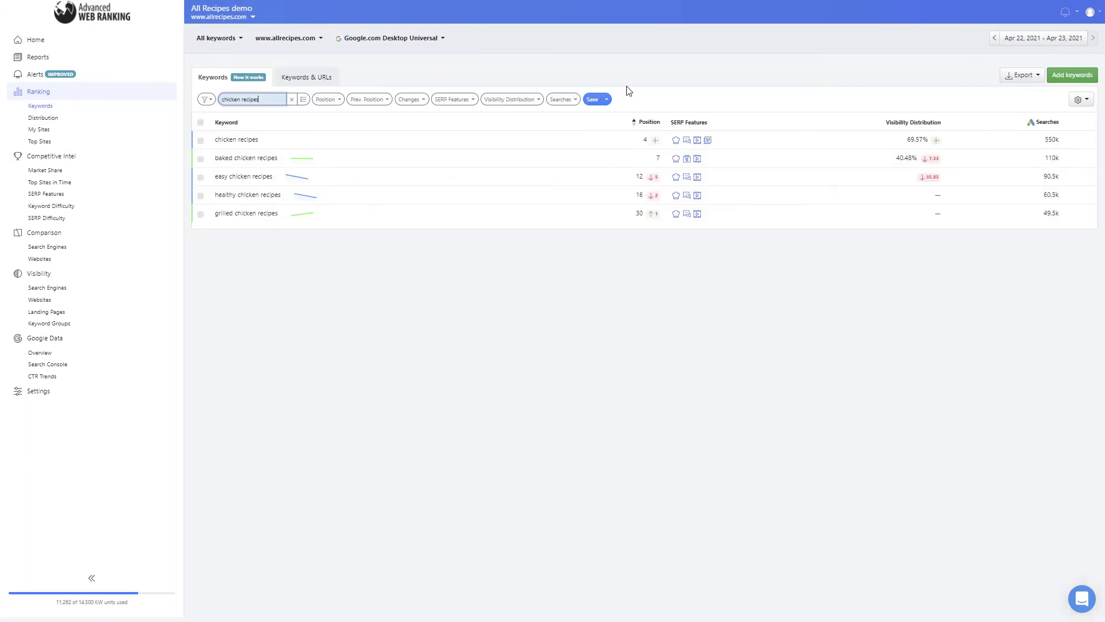
{"action": "left_click_drag", "start_coordinate": [902, 144], "coordinate": [921, 139]}
{"action": "left_click", "coordinate": [831, 118]}
Open the results page snapshot for "chicken recipes" and inspect the details of the Allrecipes organic result.
{"action": "left_click", "coordinate": [687, 141]}
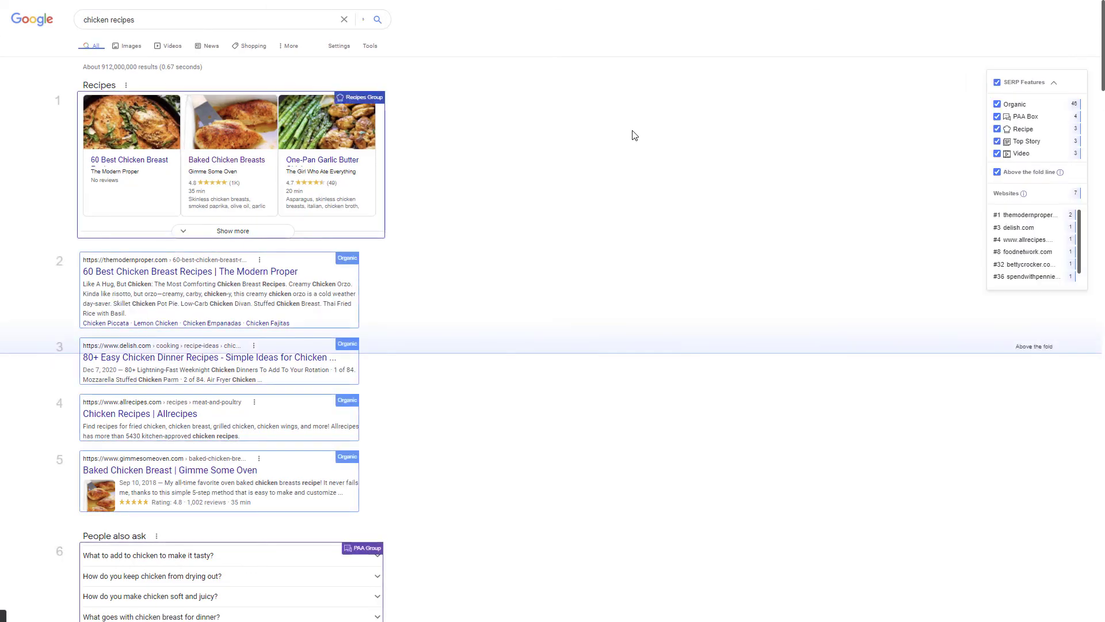
{"action": "scroll", "coordinate": [625, 173], "scroll_direction": "down", "scroll_amount": 3}
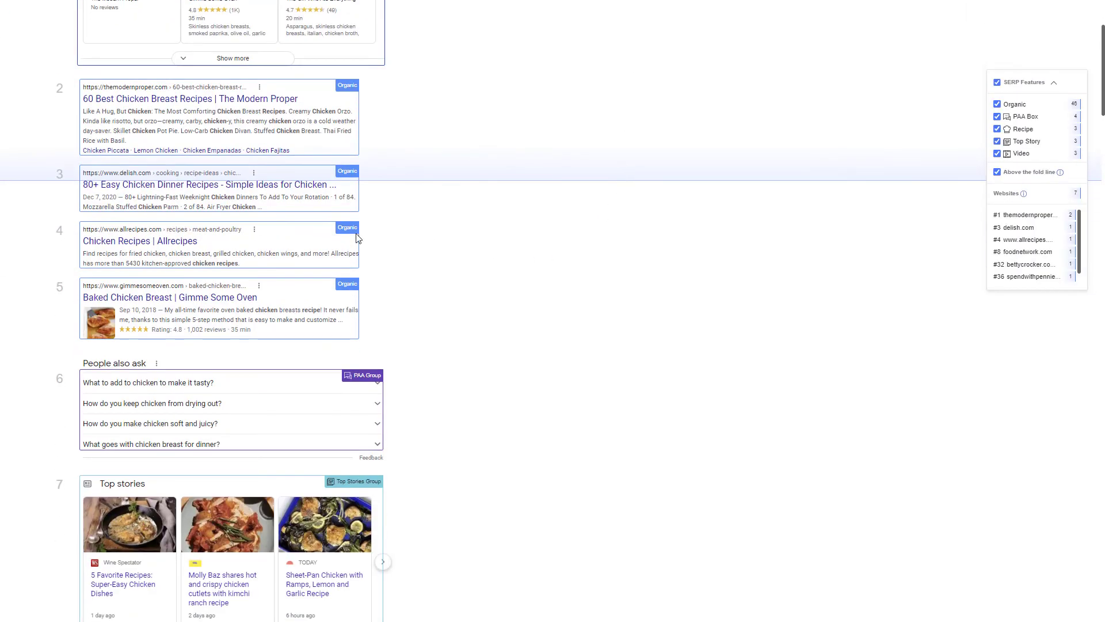
{"action": "mouse_move", "coordinate": [199, 244]}
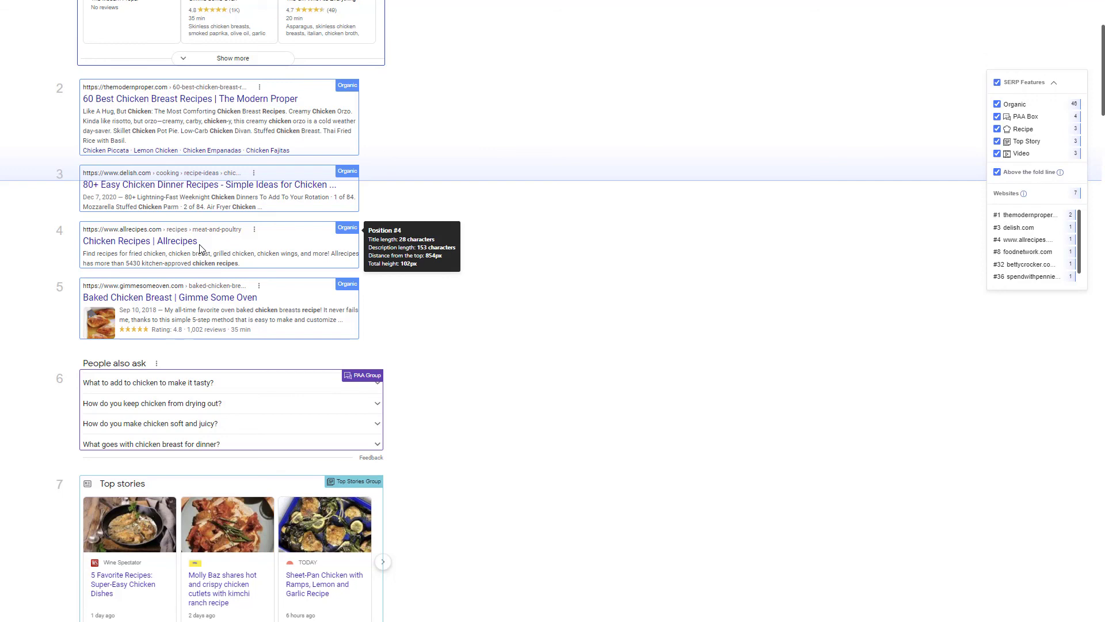